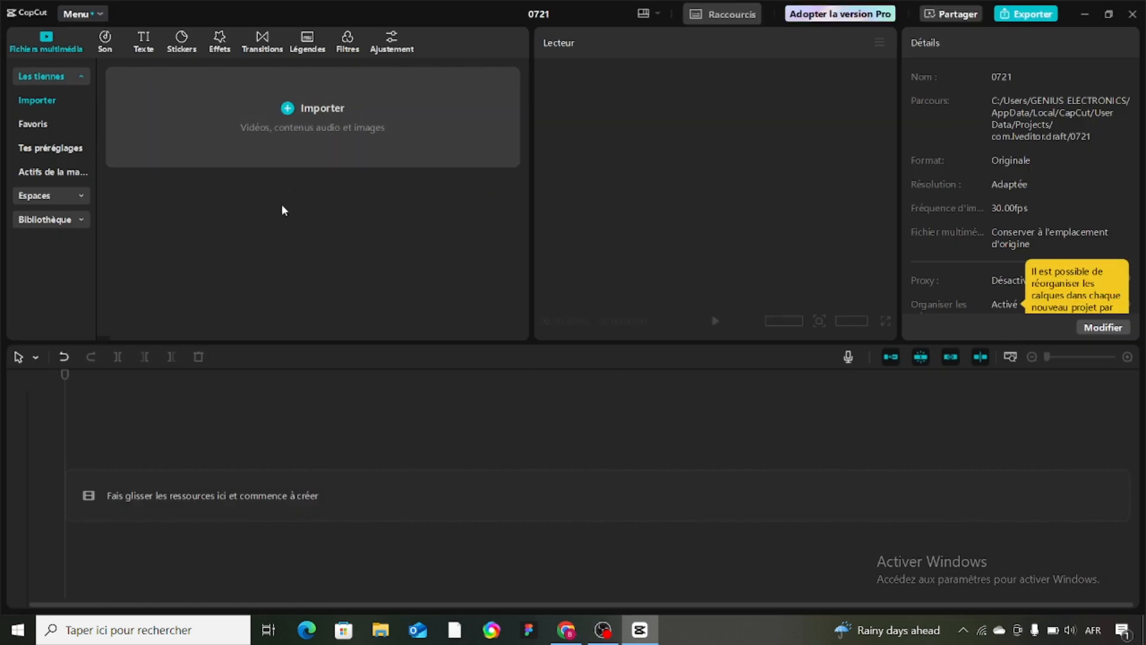
Import the "[Erai-raws] Haite Kudasai Takamine-san - 03" video and add it to the timeline.
left_click(283, 108)
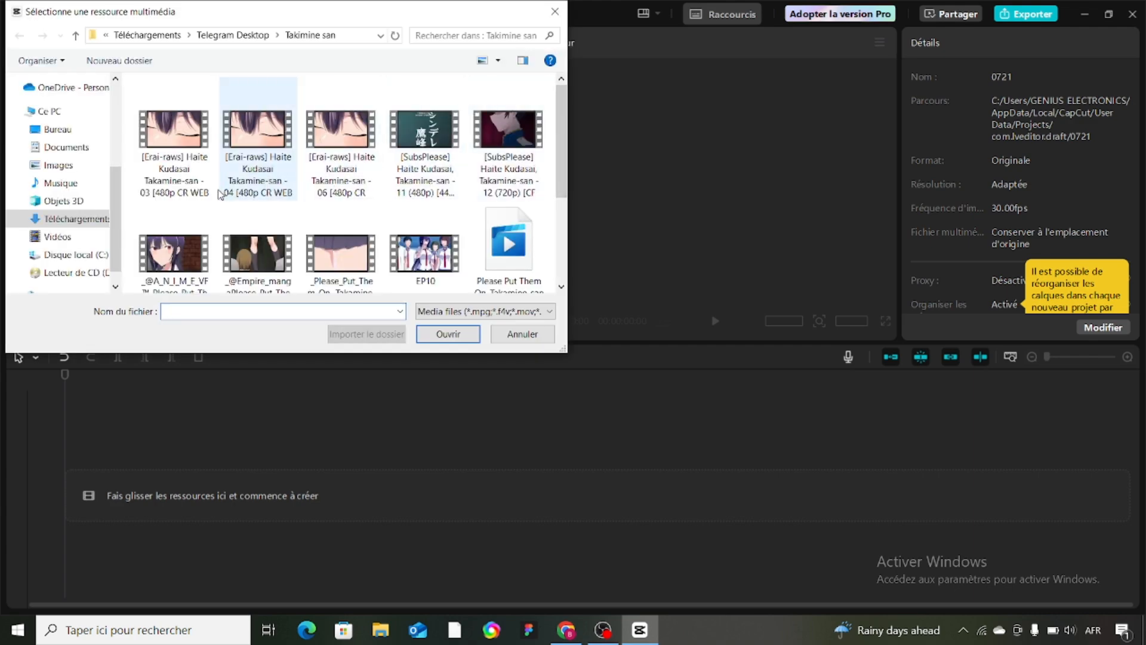
left_click(183, 192)
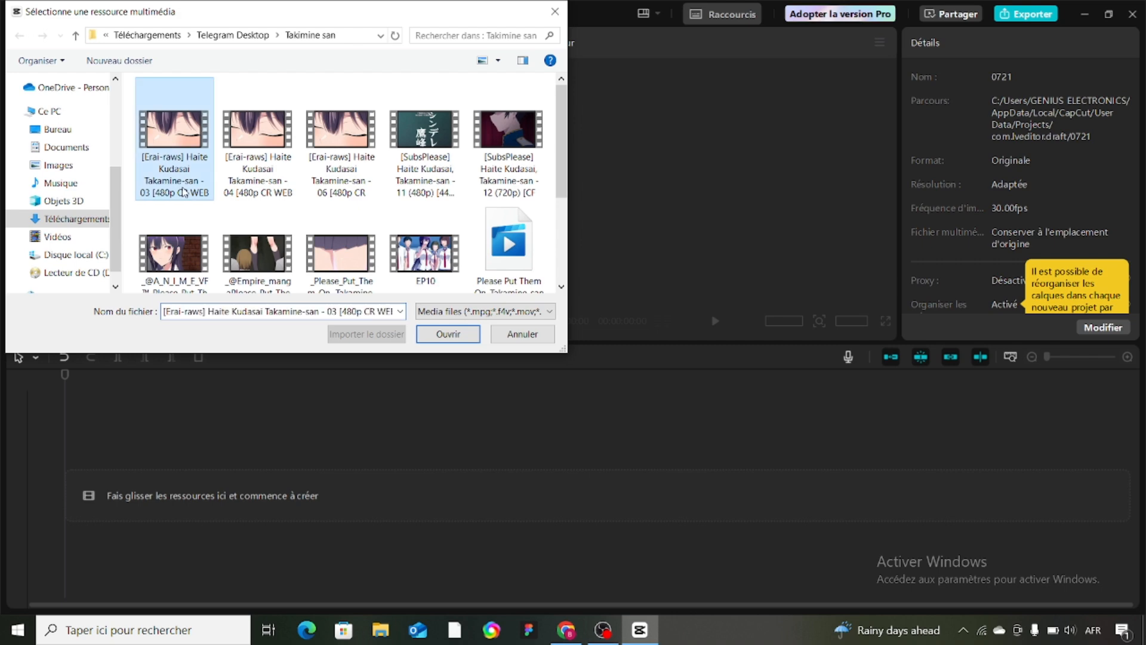
left_click(454, 336)
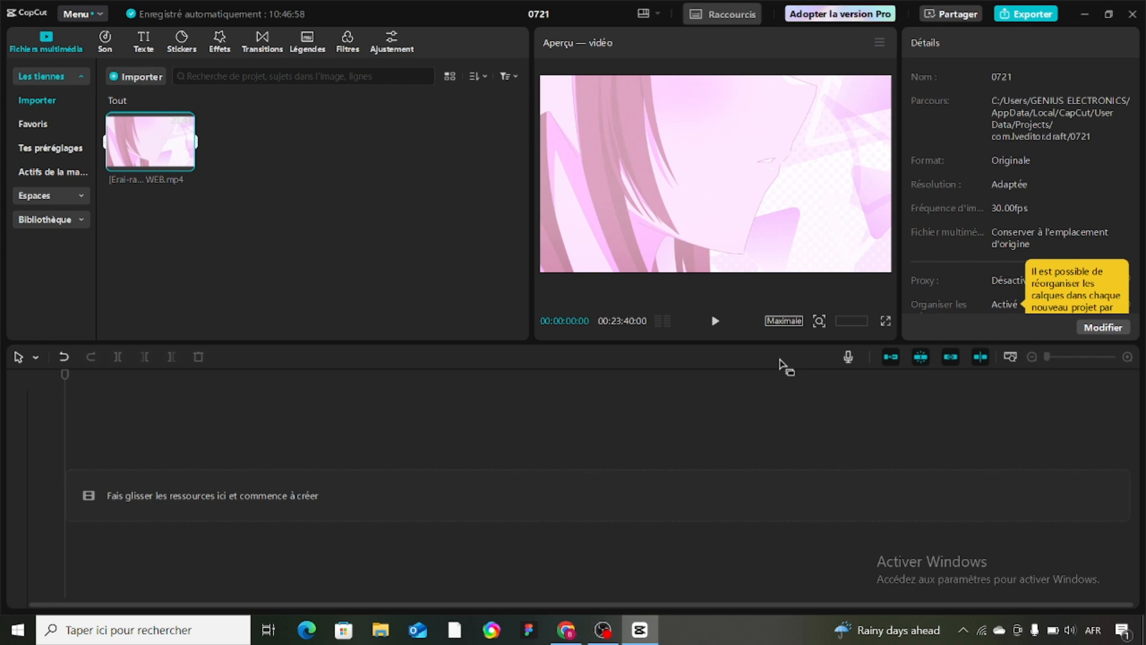
left_click(185, 162)
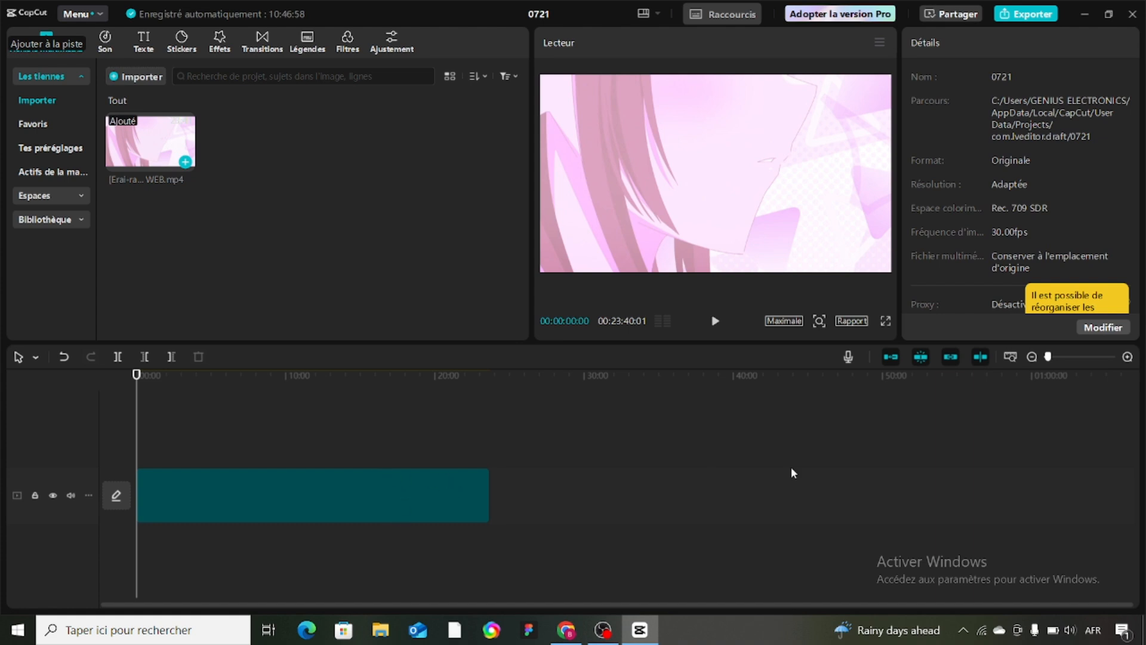
Split the video clip on the timeline at about 00:00:36:26.
left_click(1083, 356)
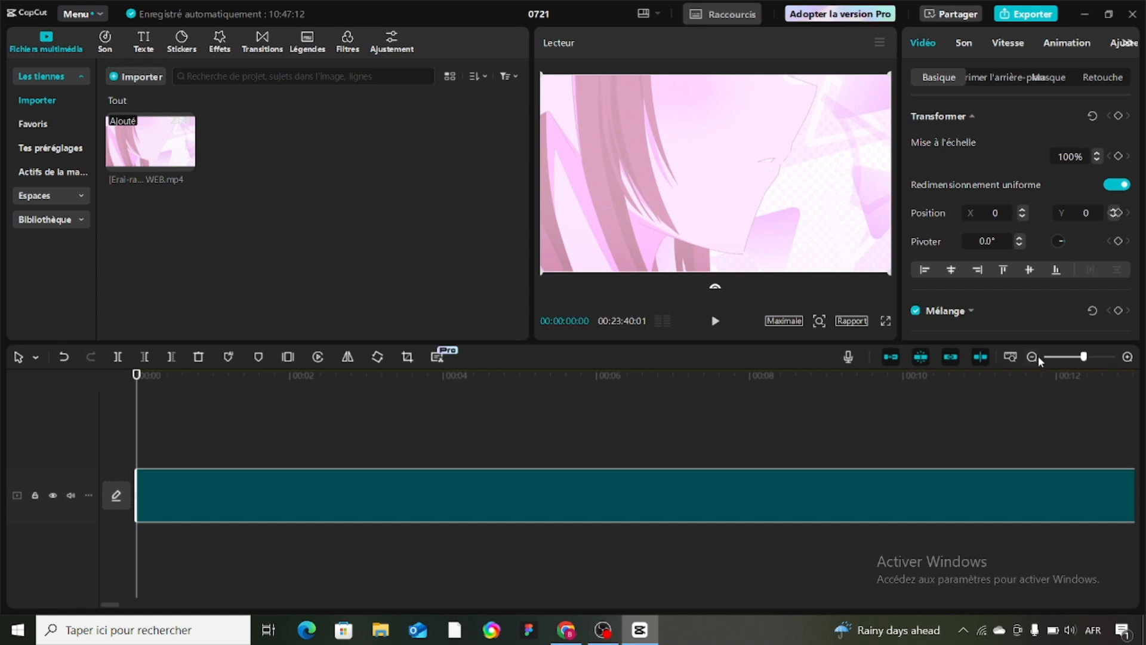
left_click(1071, 357)
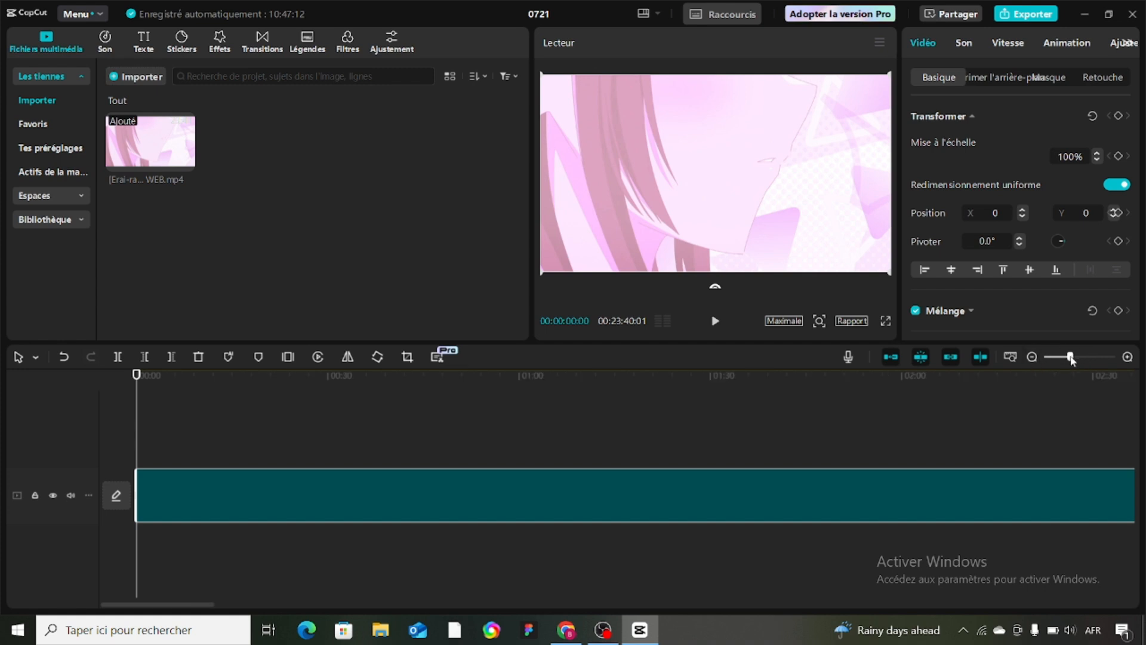
left_click(1060, 357)
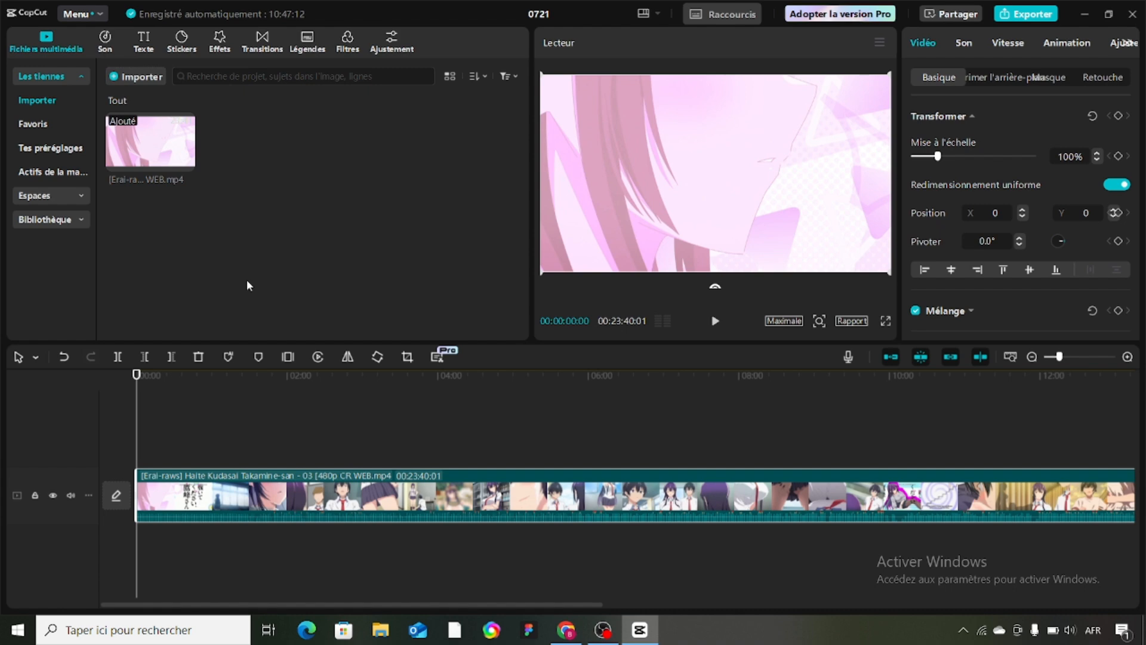
left_click(183, 455)
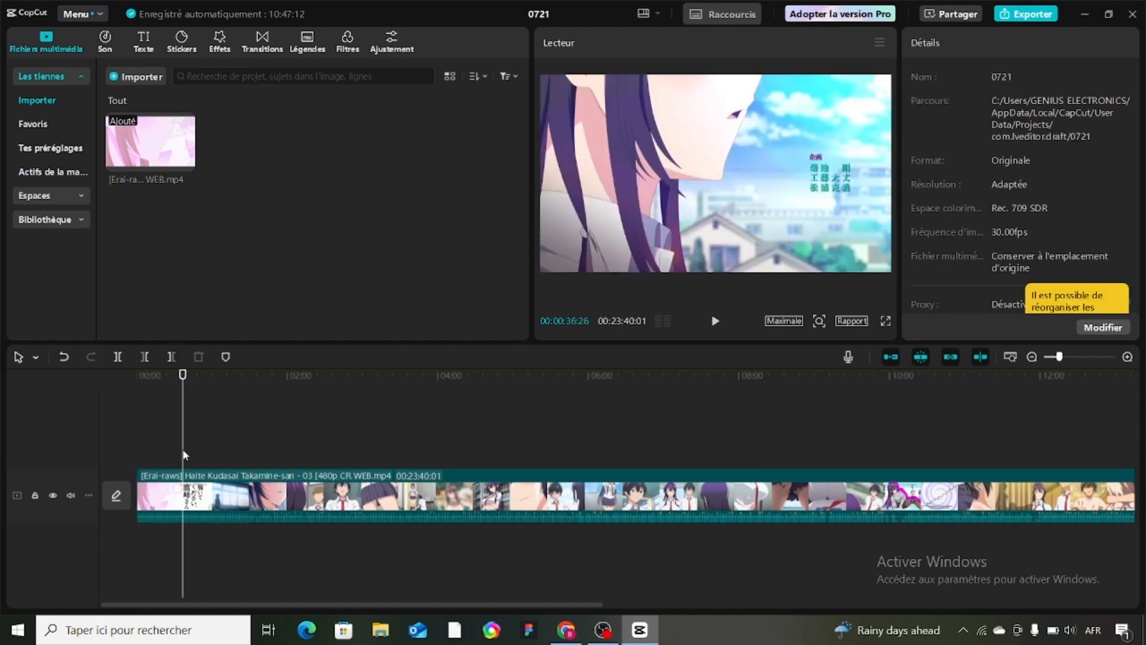
left_click(117, 359)
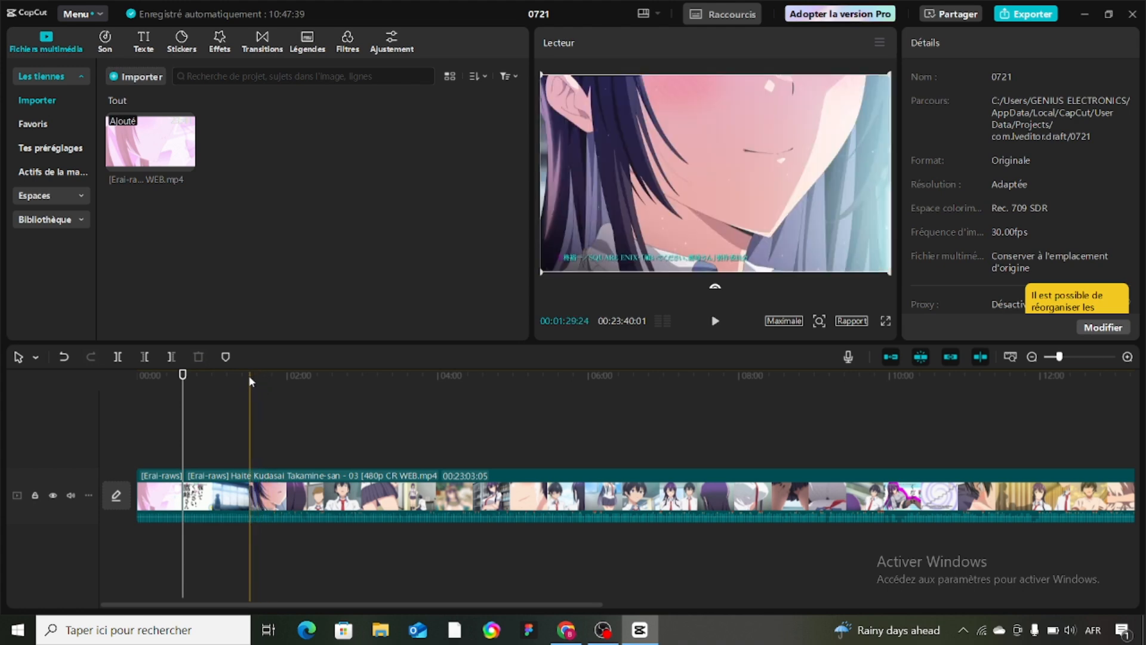
Split the clip again at about 00:01:29:16 and delete the segment between the two cuts.
left_click(249, 378)
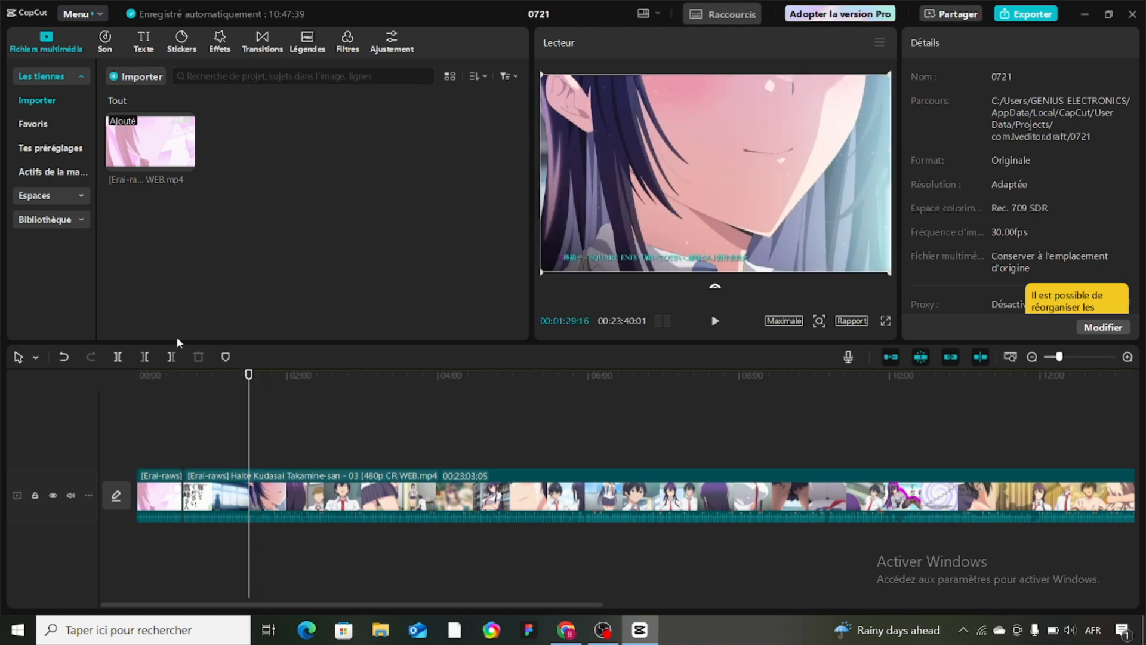
left_click(119, 358)
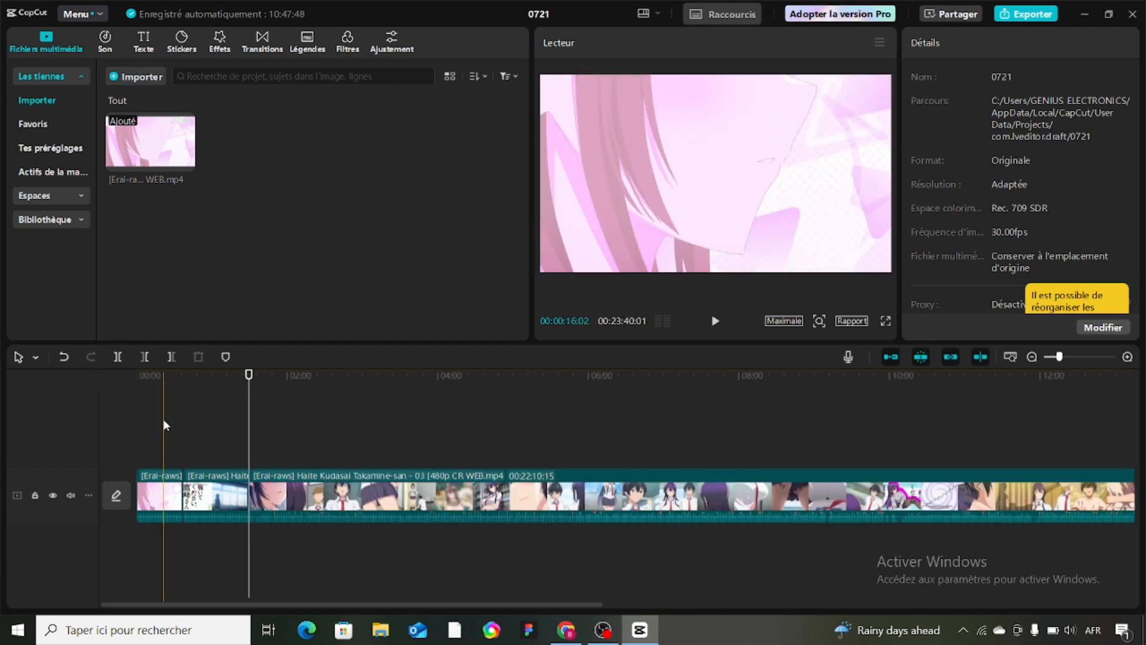
left_click(196, 495)
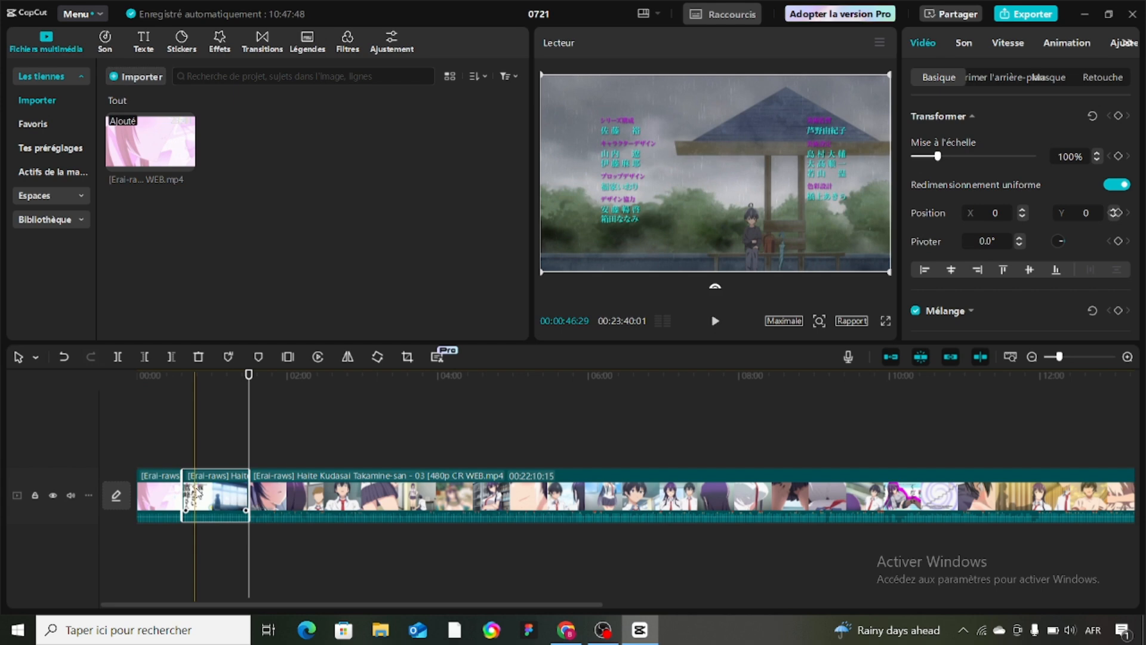
key("Delete")
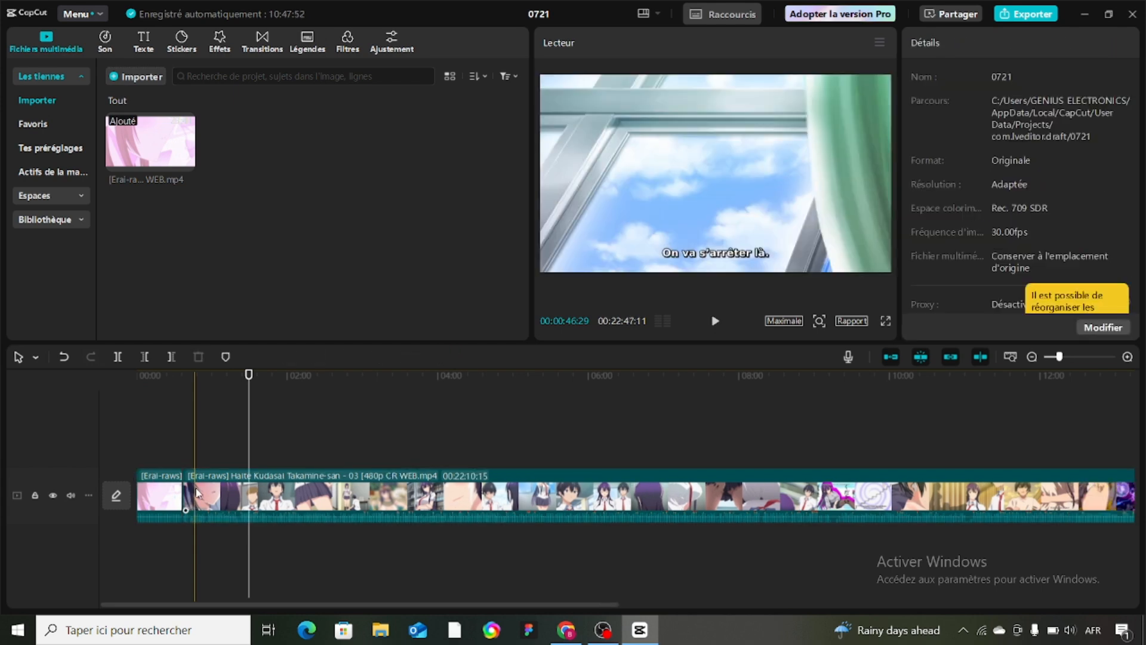
Add a default text to the timeline at the junction of the two clips, at 00:00:36:26.
left_click(177, 489)
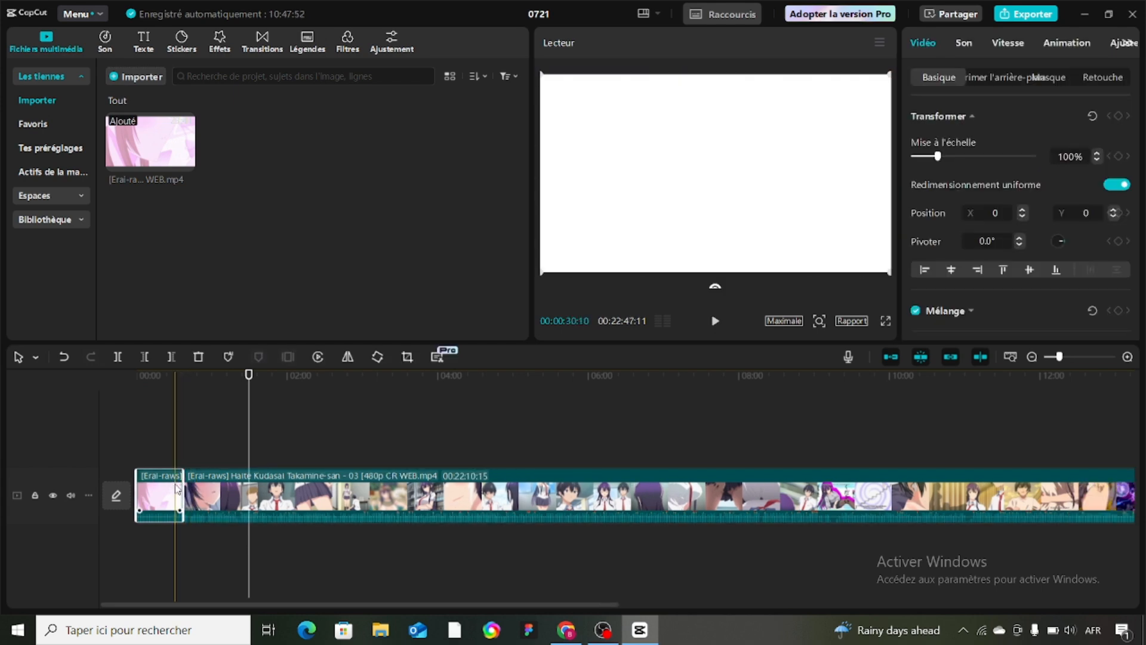
left_click(181, 407)
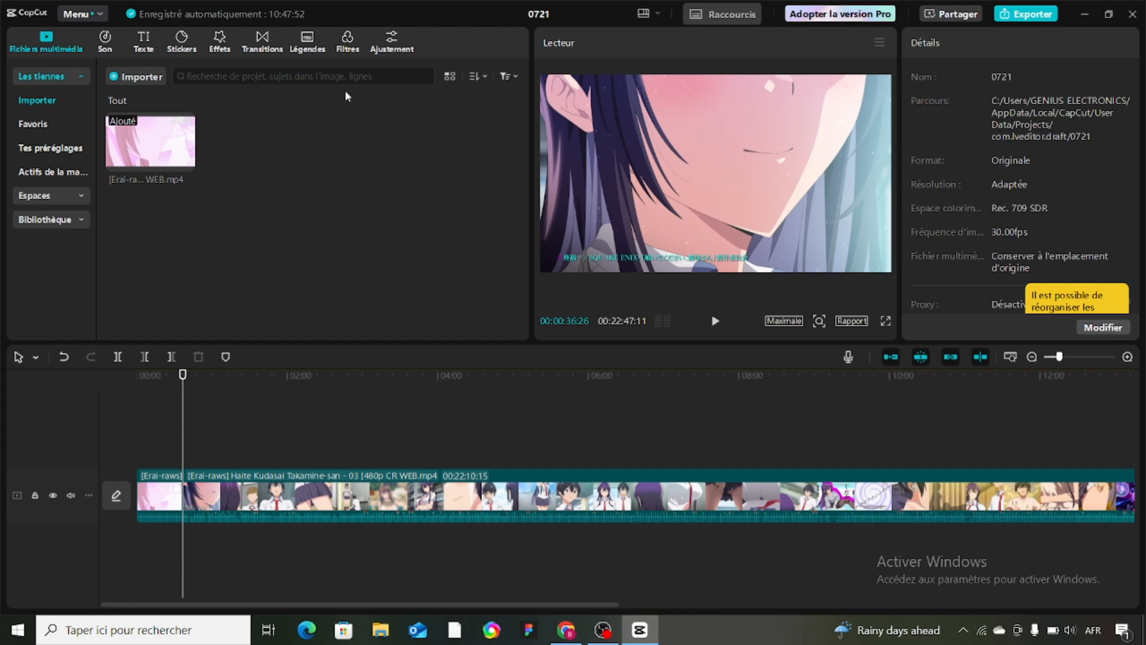
left_click(150, 44)
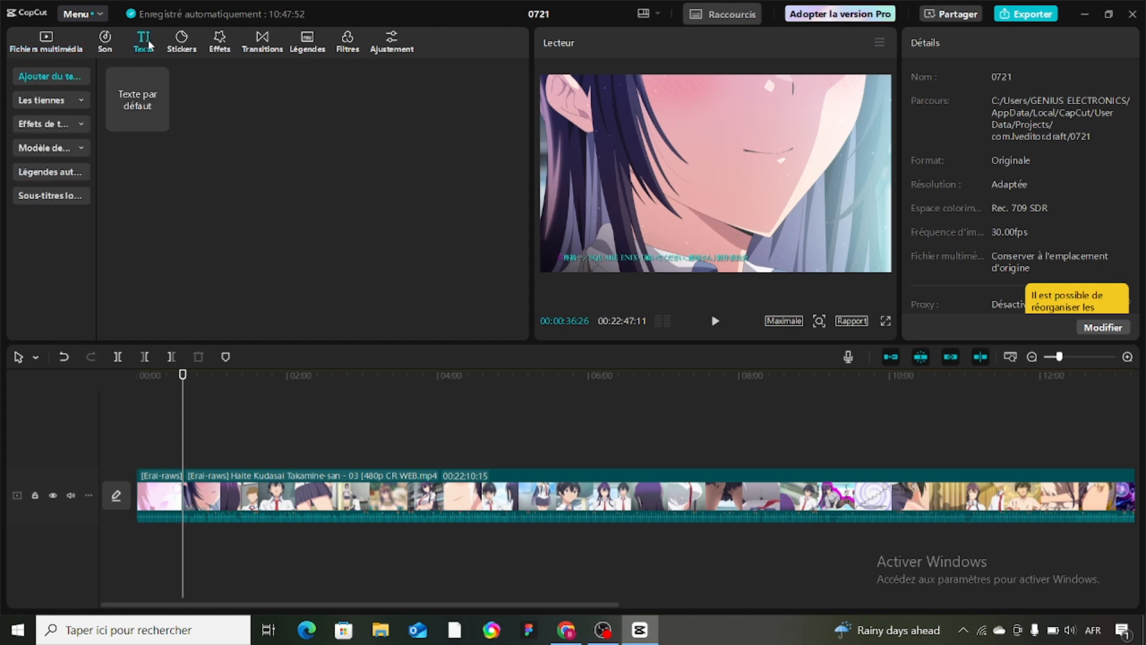
left_click(158, 122)
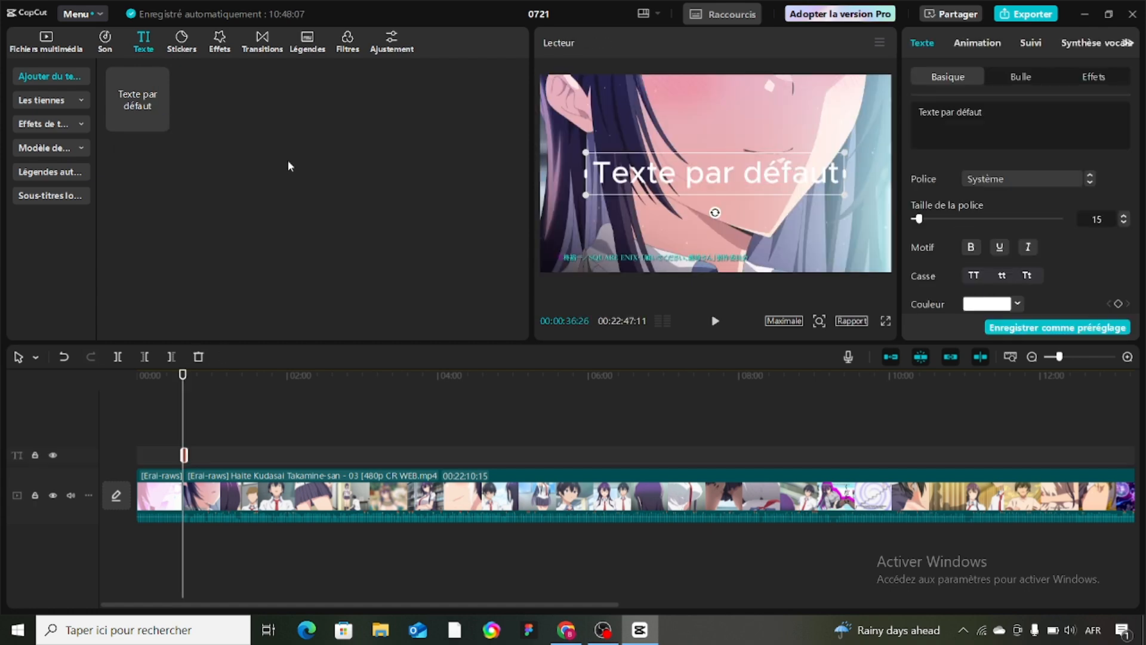
Replace the default text's wording with "bonjour".
key("b")
key("o")
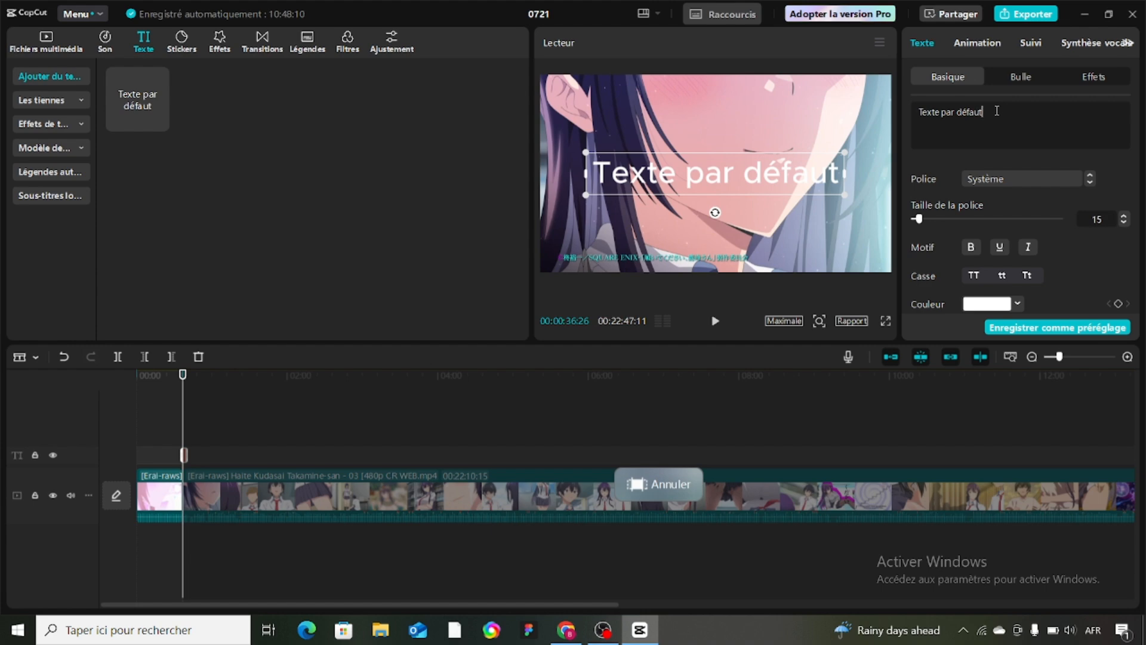
left_click_drag(985, 112, 963, 112)
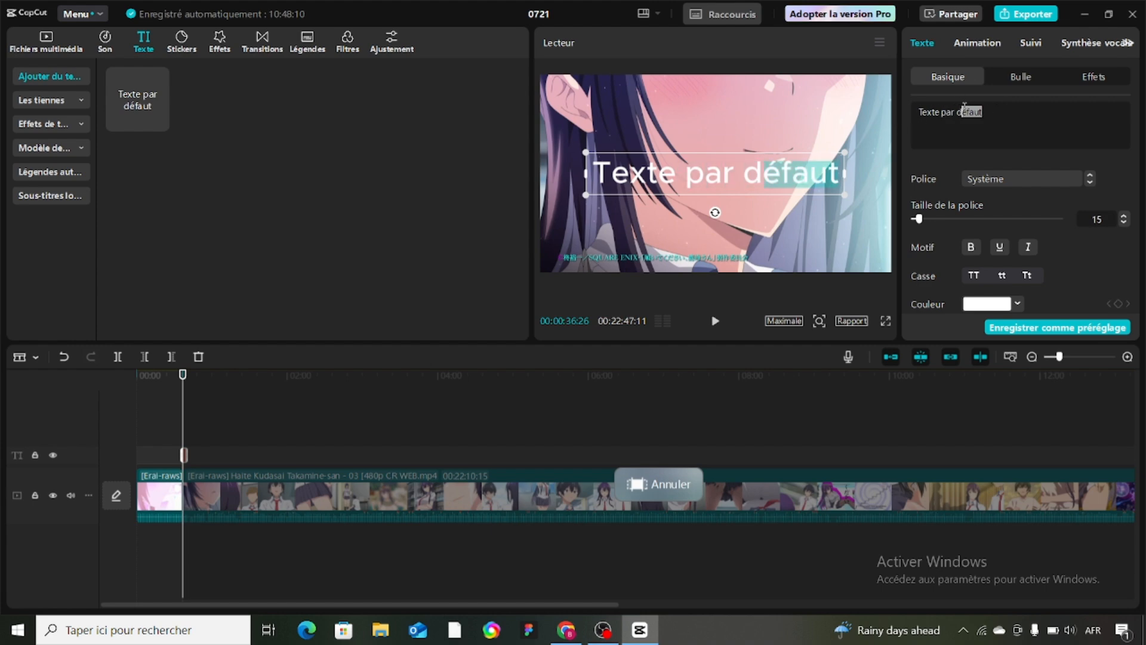
key("BackSpace")
key("BackSpace")
key("BackSpace")
key("BackSpace")
key("BackSpace")
key("BackSpace")
key("BackSpace")
key("BackSpace")
key("BackSpace")
key("BackSpace")
key("BackSpace")
key("BackSpace")
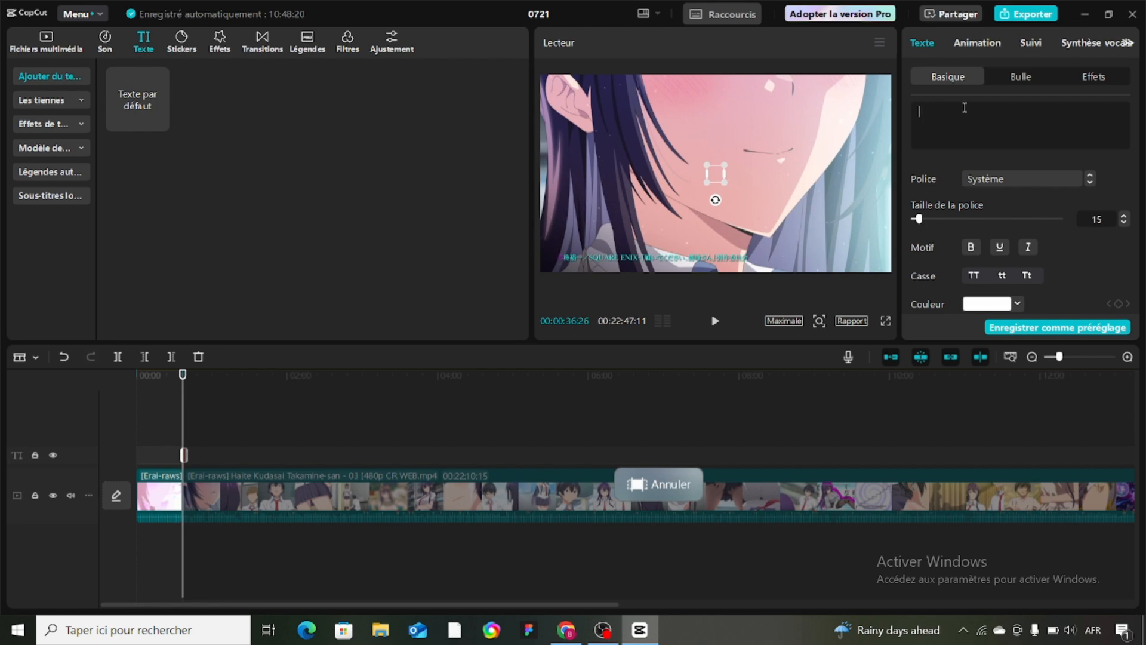
type("bo")
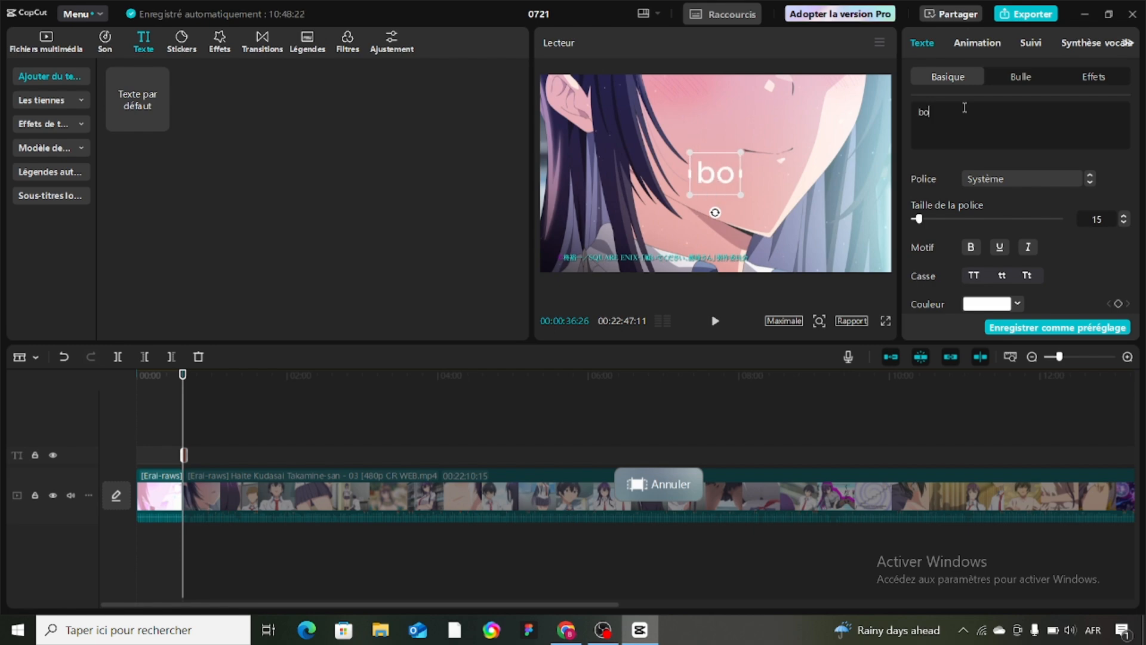
type("njour")
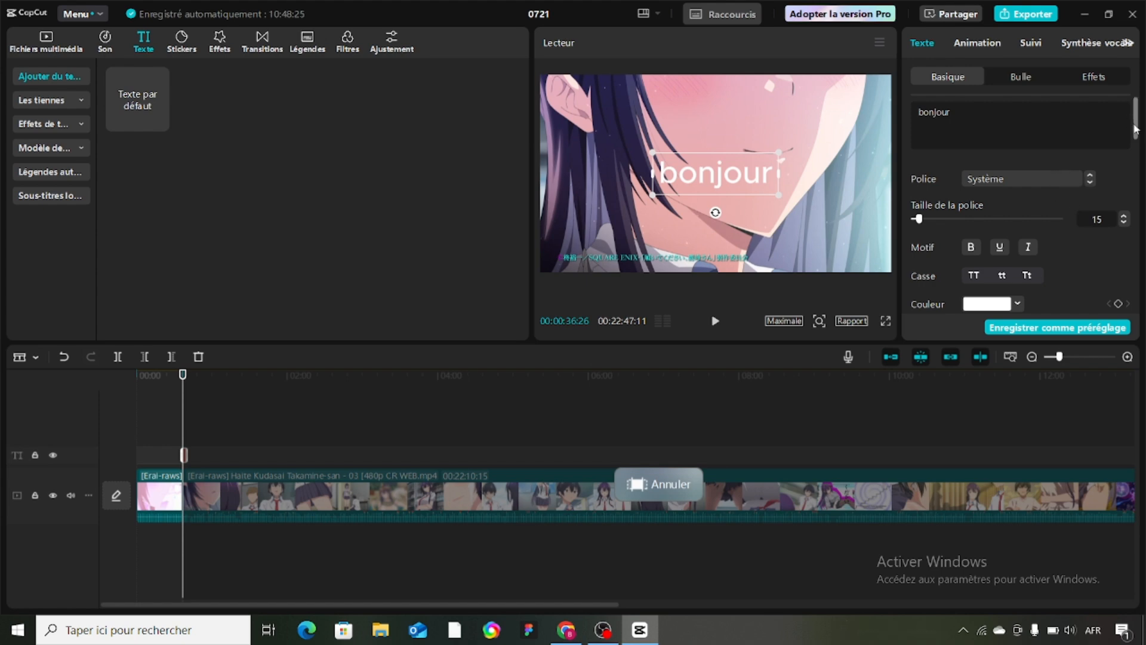
Enable a background behind the "bonjour" text and set its colour to green (00B209).
left_click_drag(1134, 129, 1142, 268)
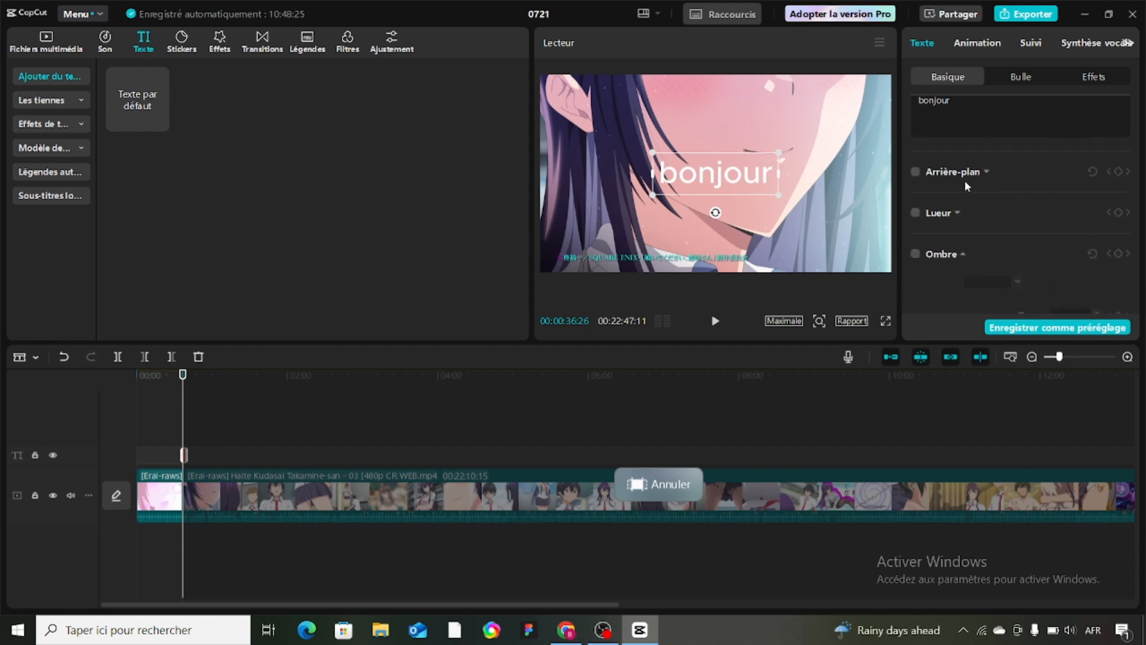
left_click(915, 172)
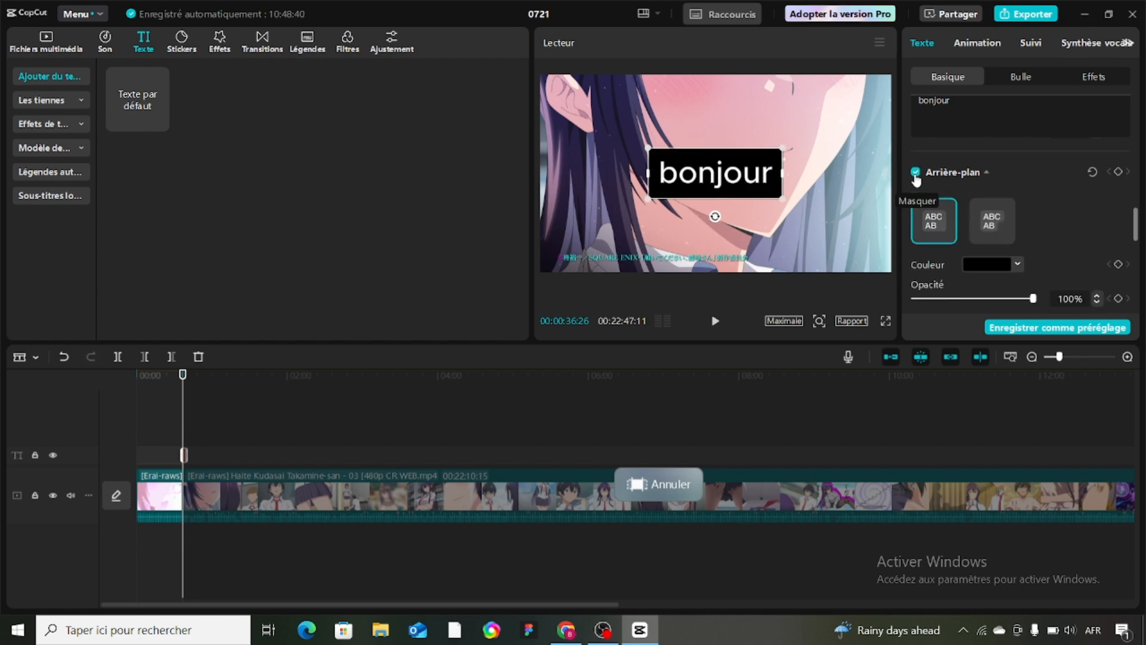
left_click(1023, 265)
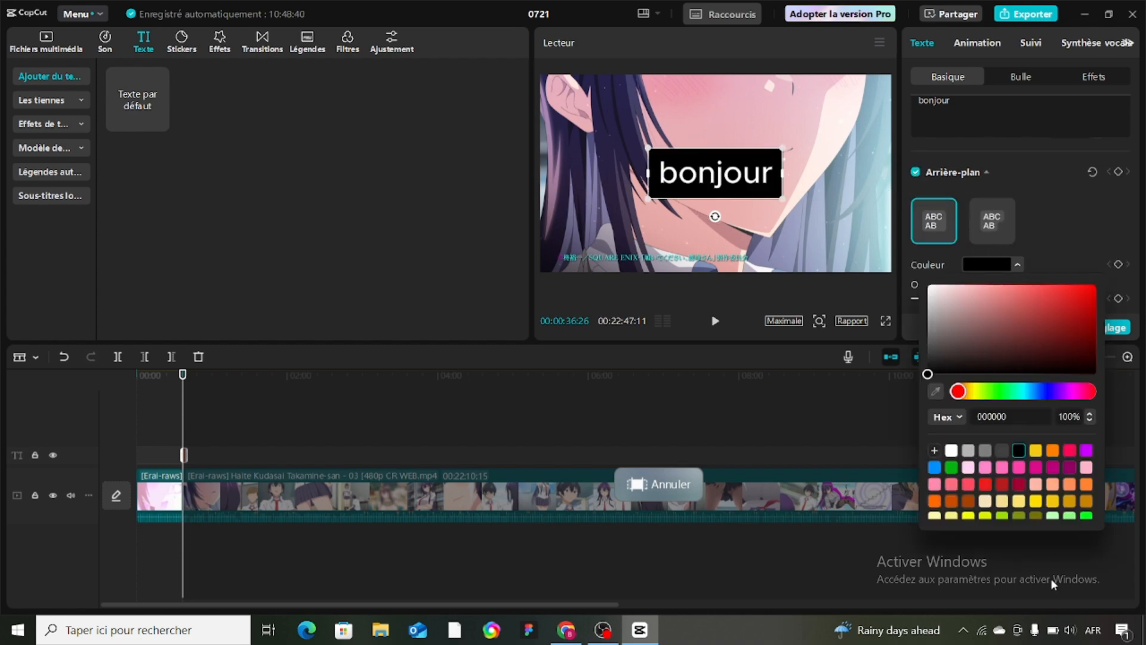
left_click(1035, 467)
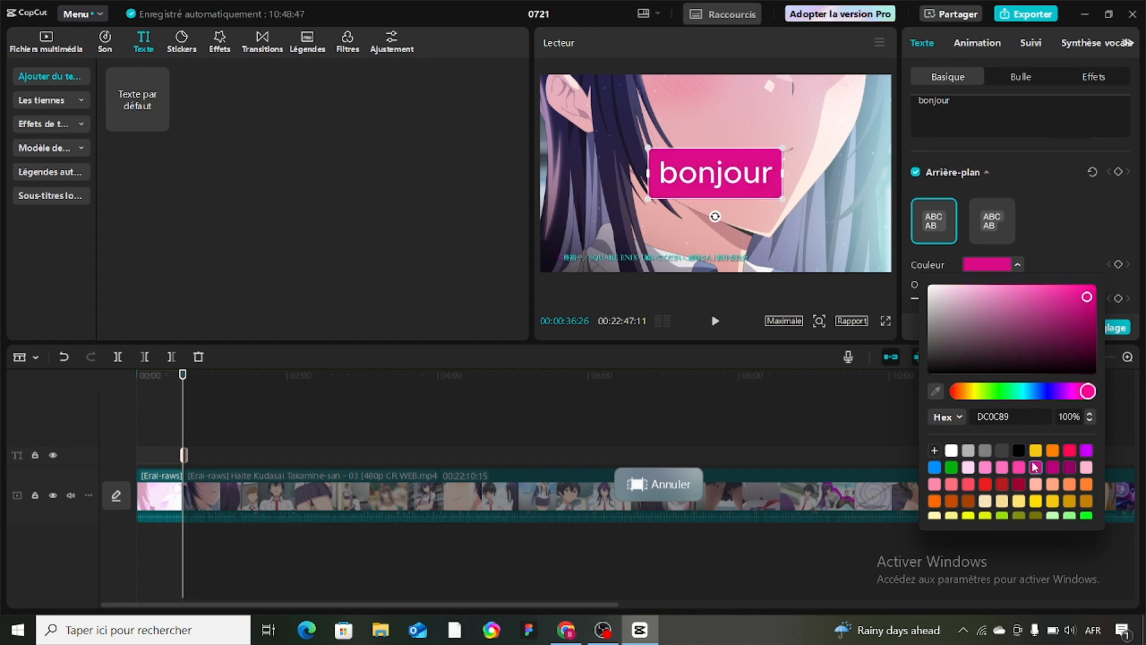
left_click(951, 467)
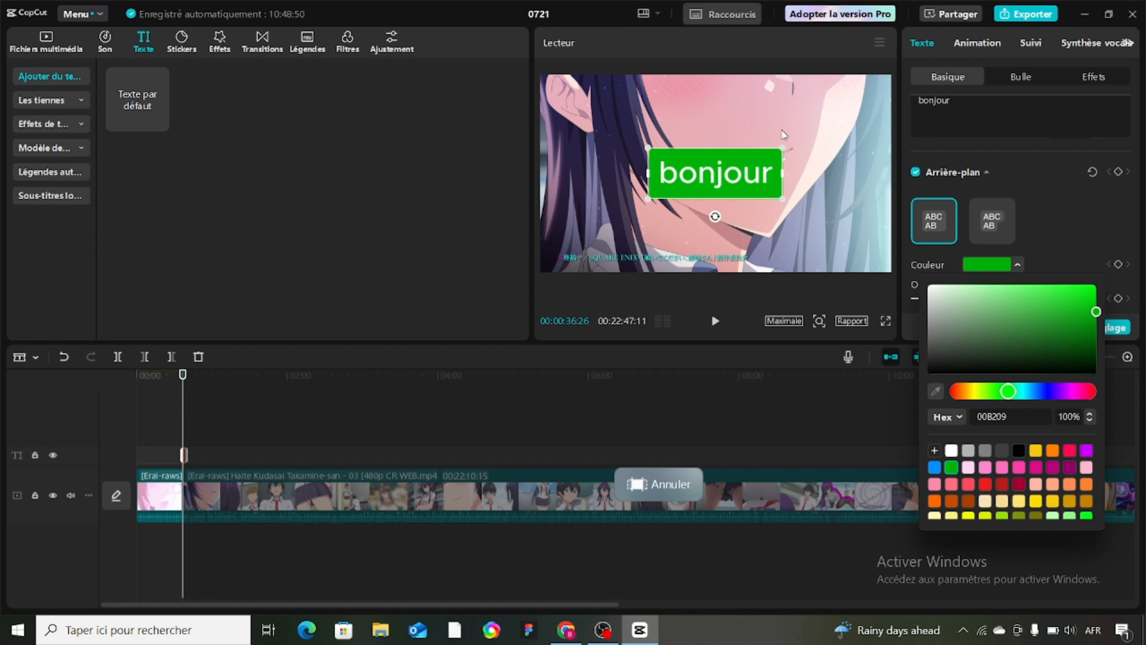
Enlarge the "bonjour" text in the preview and briefly play back the result.
left_click_drag(783, 150, 842, 117)
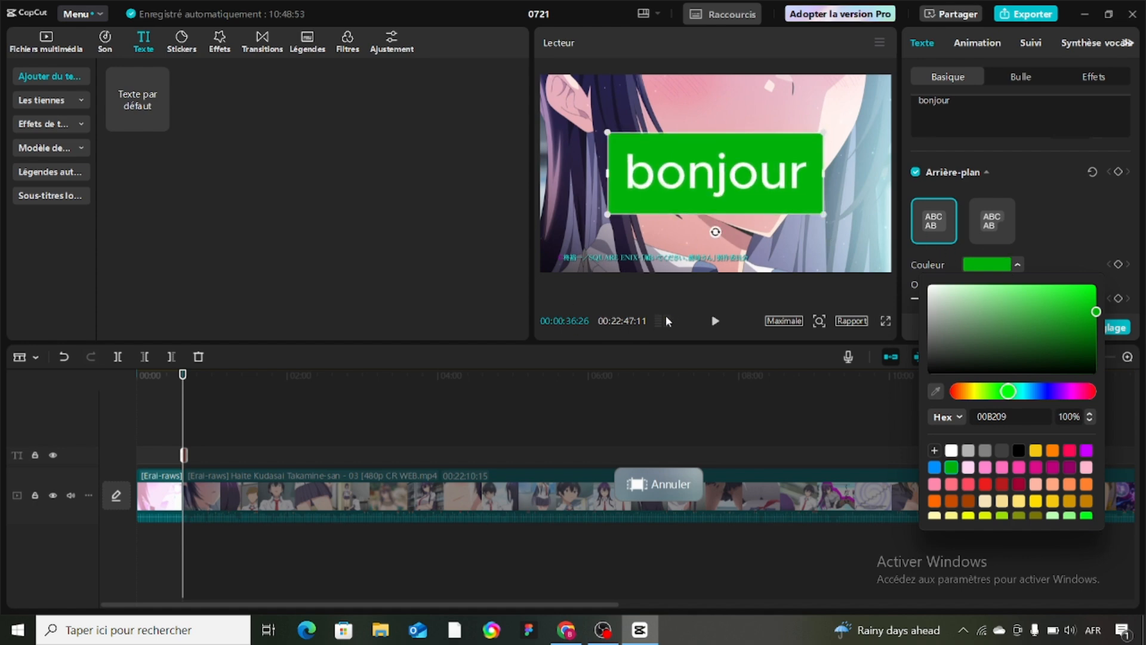
left_click(715, 324)
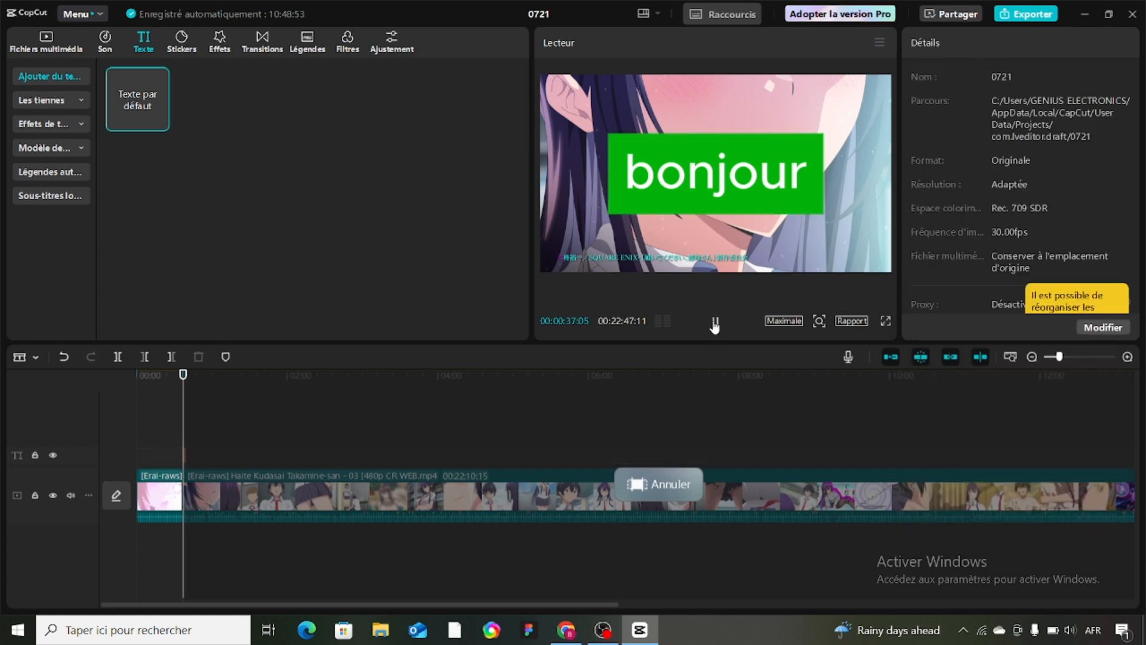
left_click(714, 324)
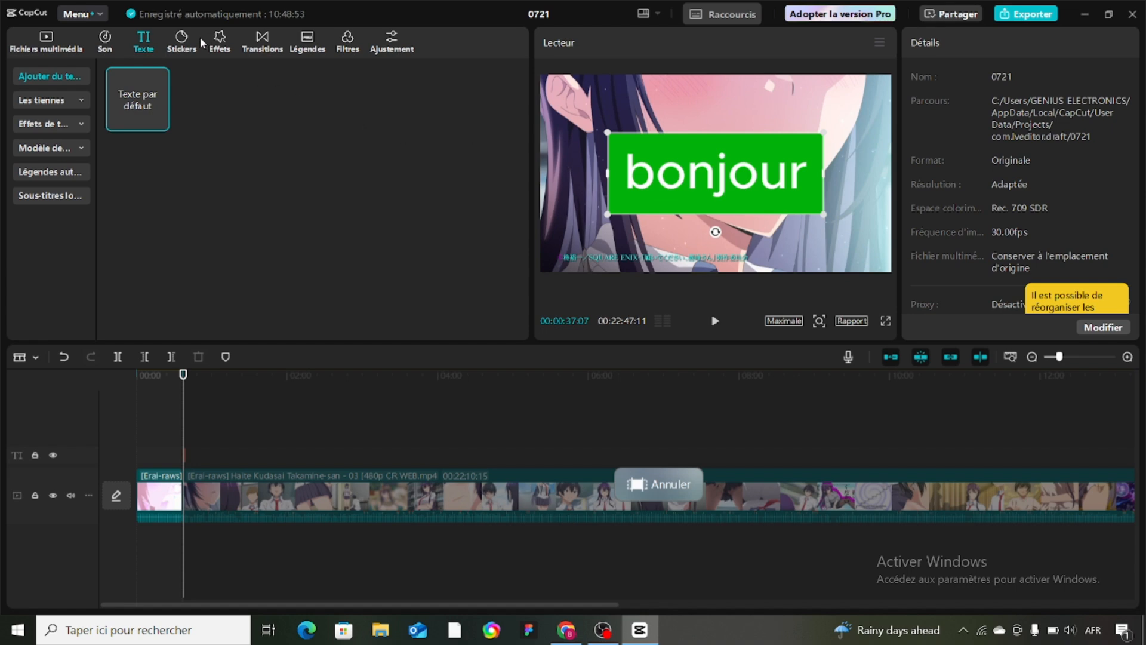
left_click(190, 53)
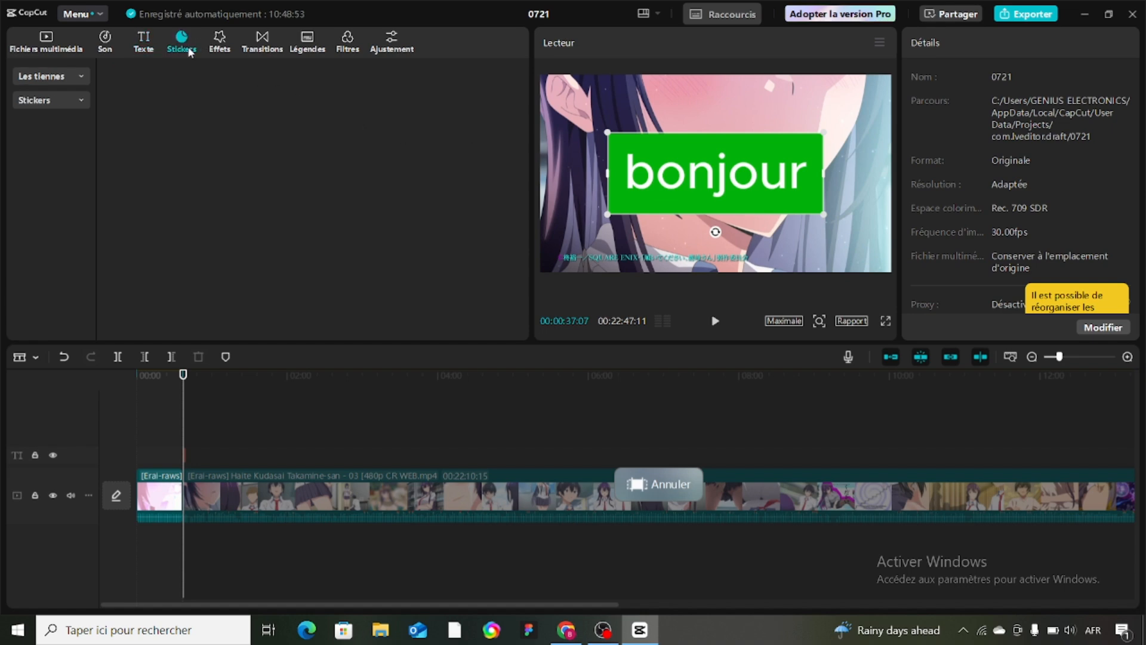
left_click(227, 53)
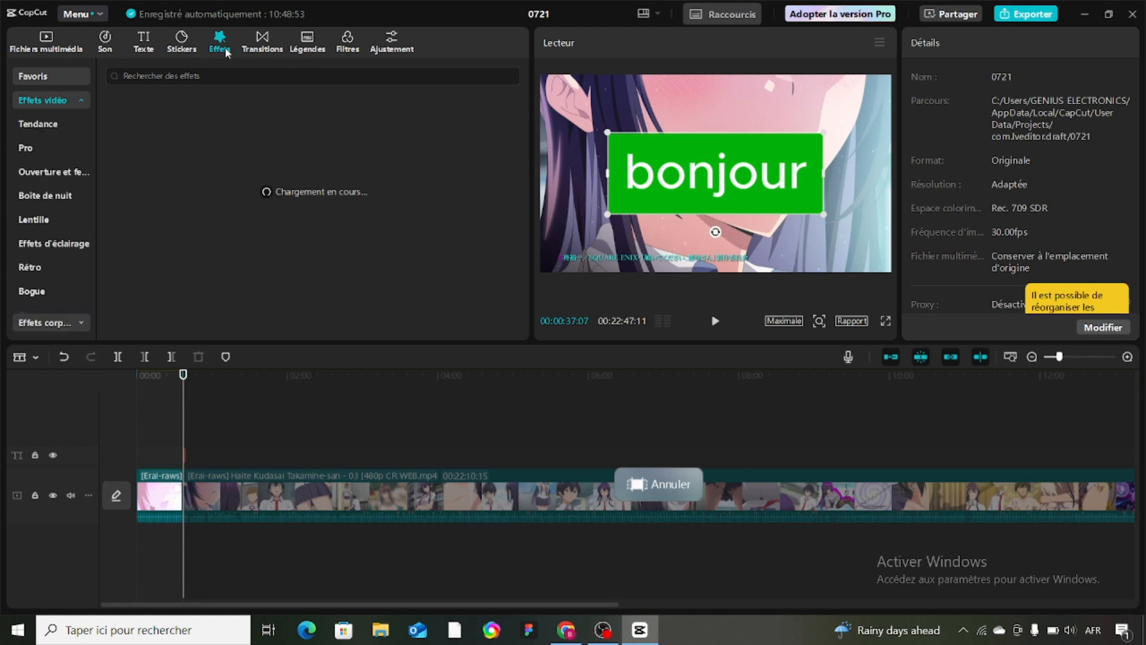
left_click(268, 50)
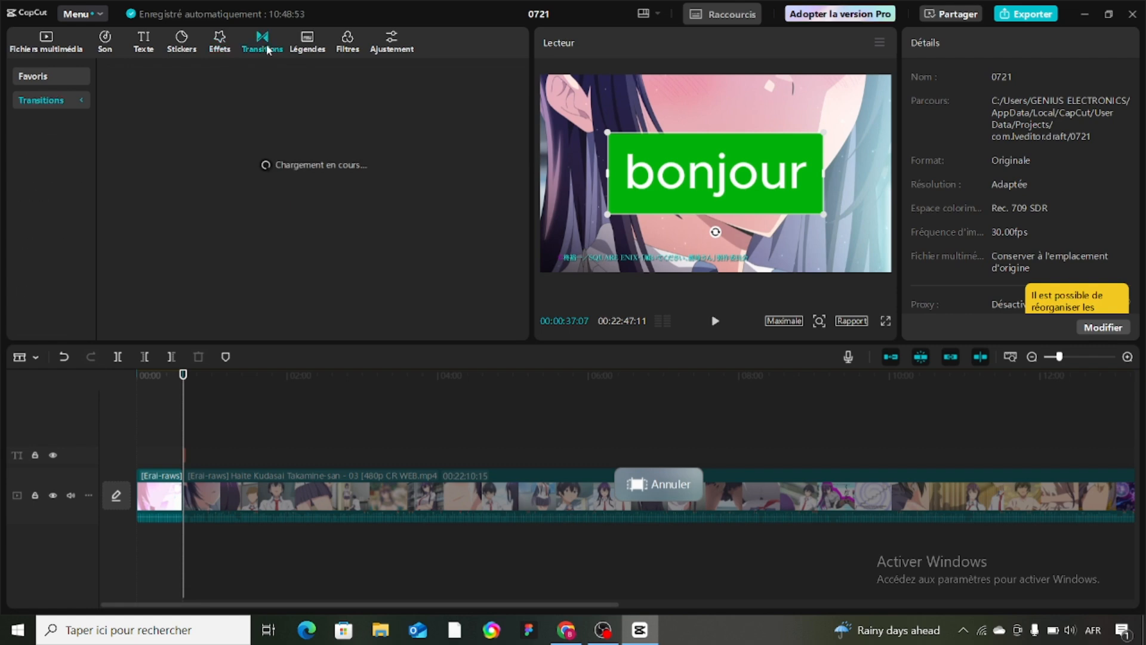
left_click(105, 44)
Select the long second video clip and open its standard speed settings.
left_click(598, 177)
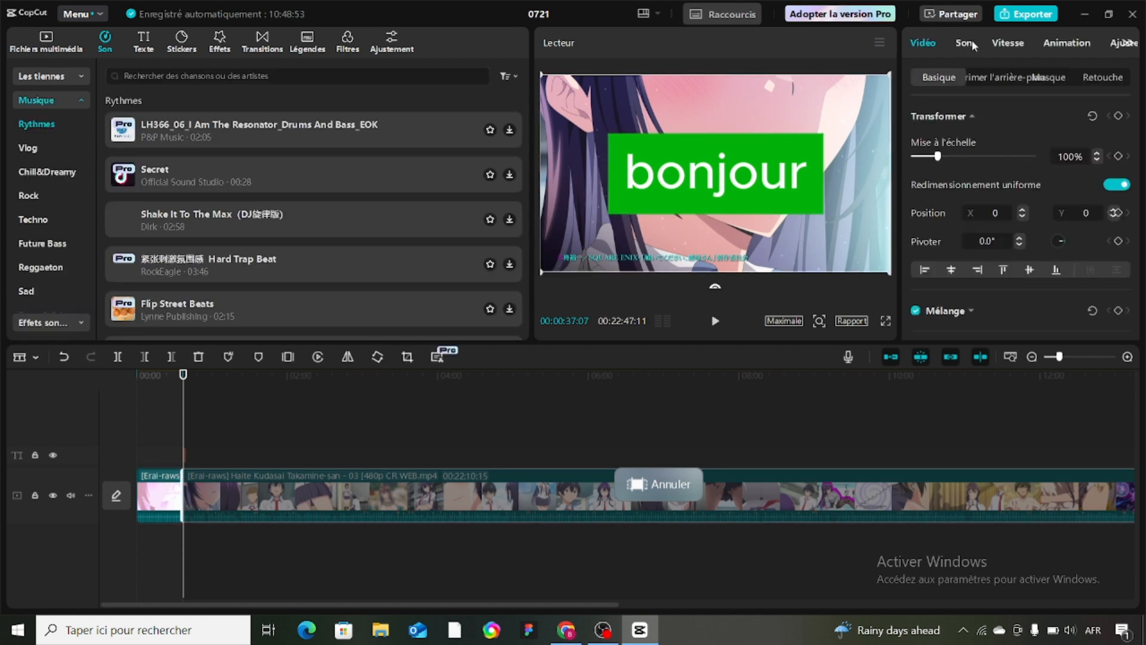
left_click(1007, 45)
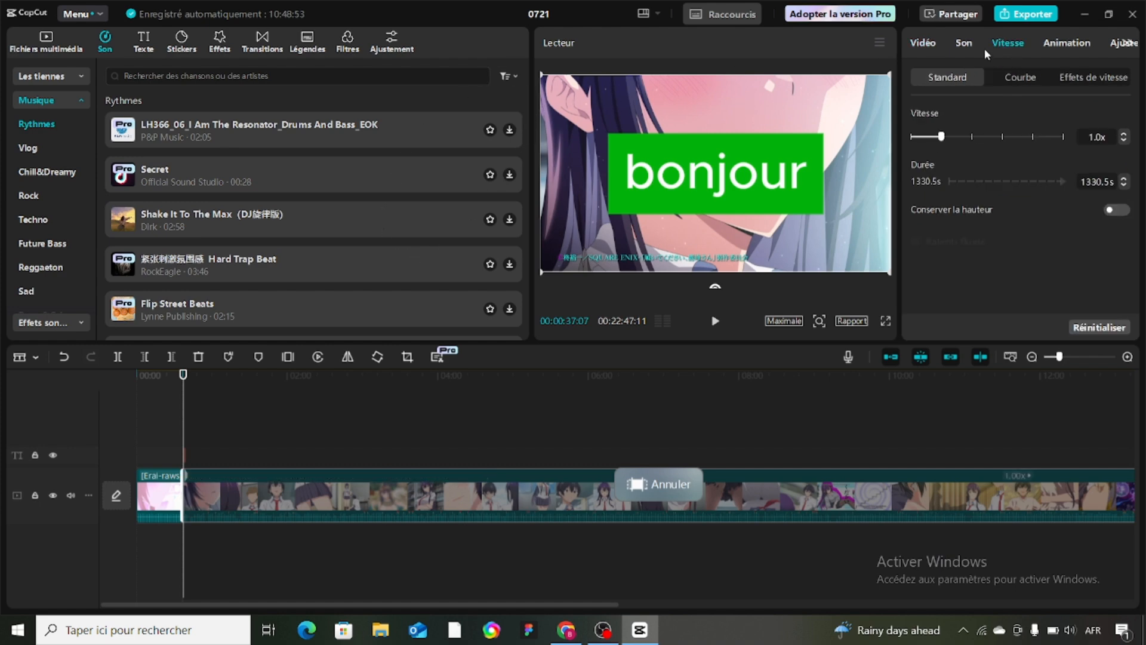
Examine the selected clip's intro animation presets and its basic sound settings, from volume and fades down to noise reduction and audio separation.
left_click(964, 44)
left_click(1062, 49)
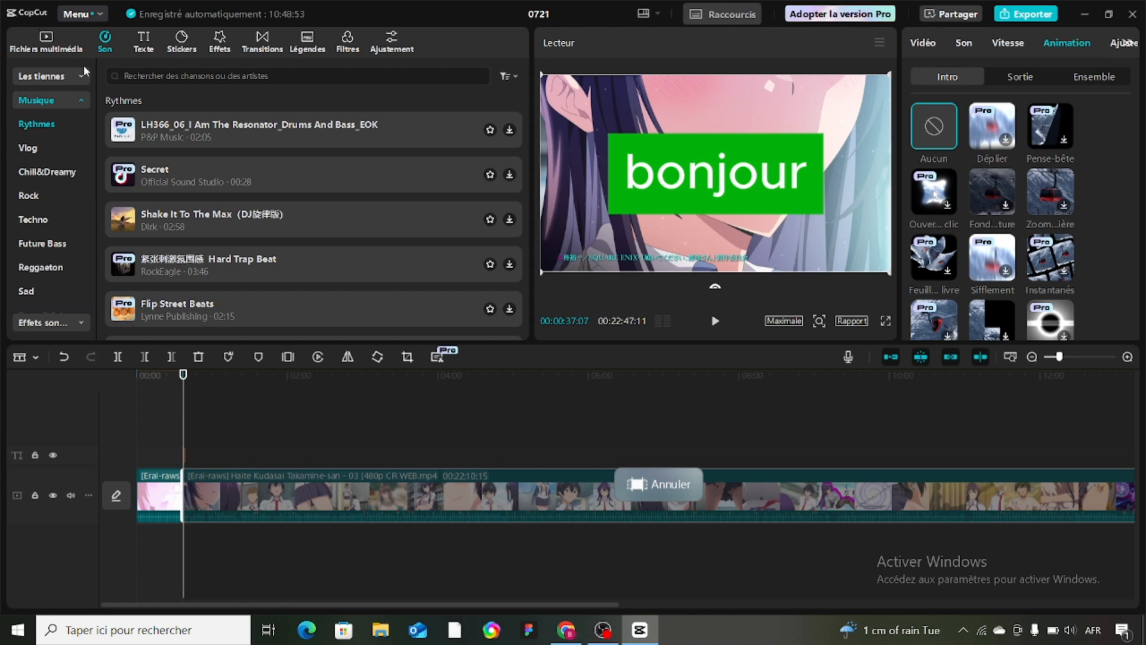
left_click(78, 101)
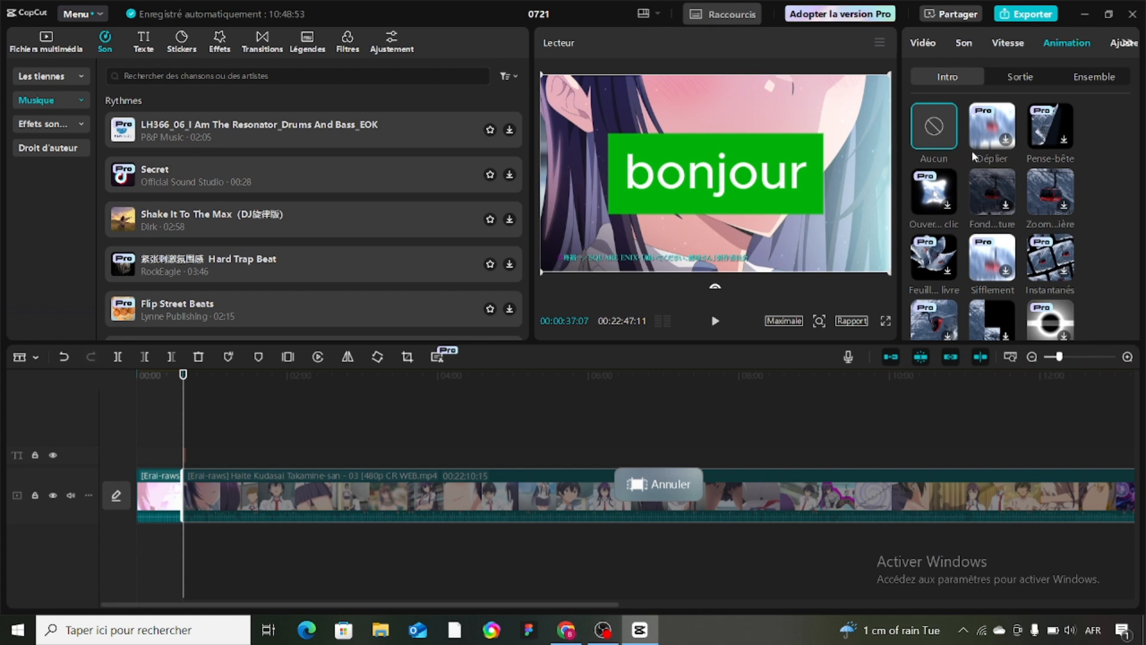
left_click(972, 46)
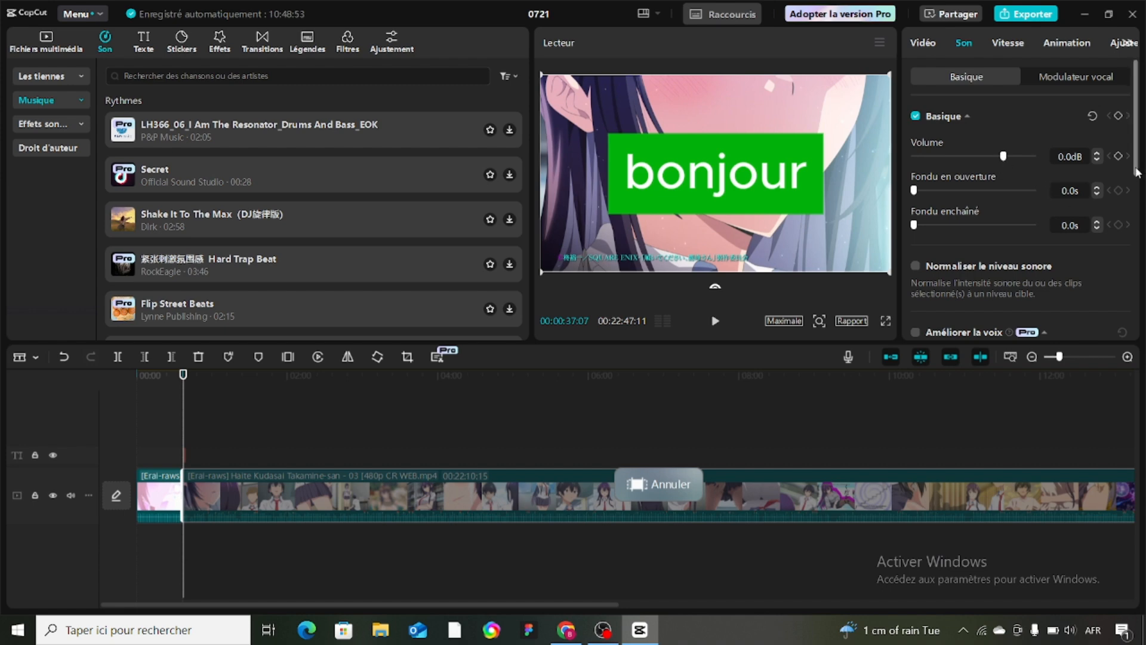
scroll(1137, 167, "down", 2)
scroll(1143, 208, "down", 2)
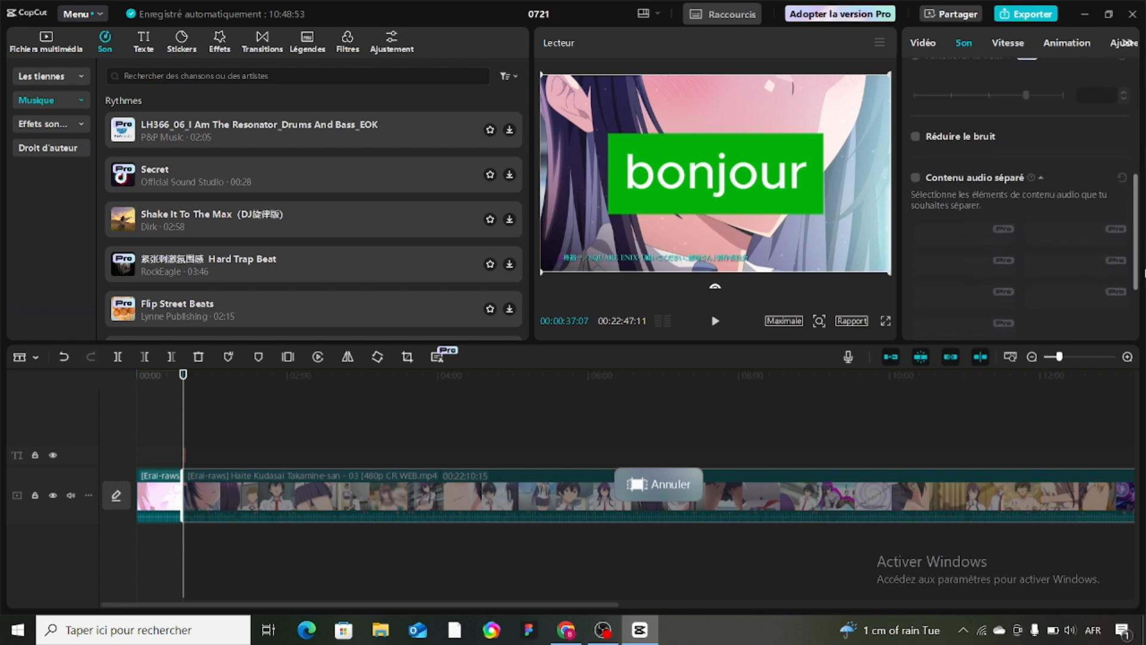
scroll(1143, 209, "up", 2)
scroll(1143, 206, "up", 1)
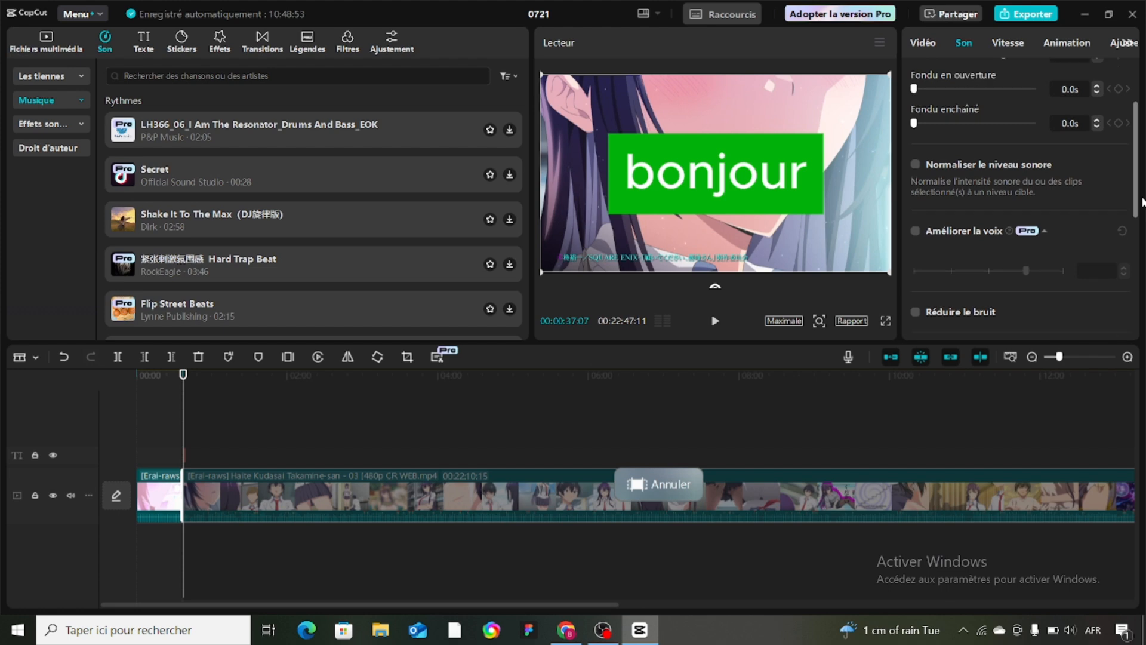
left_click_drag(1143, 202, 1142, 166)
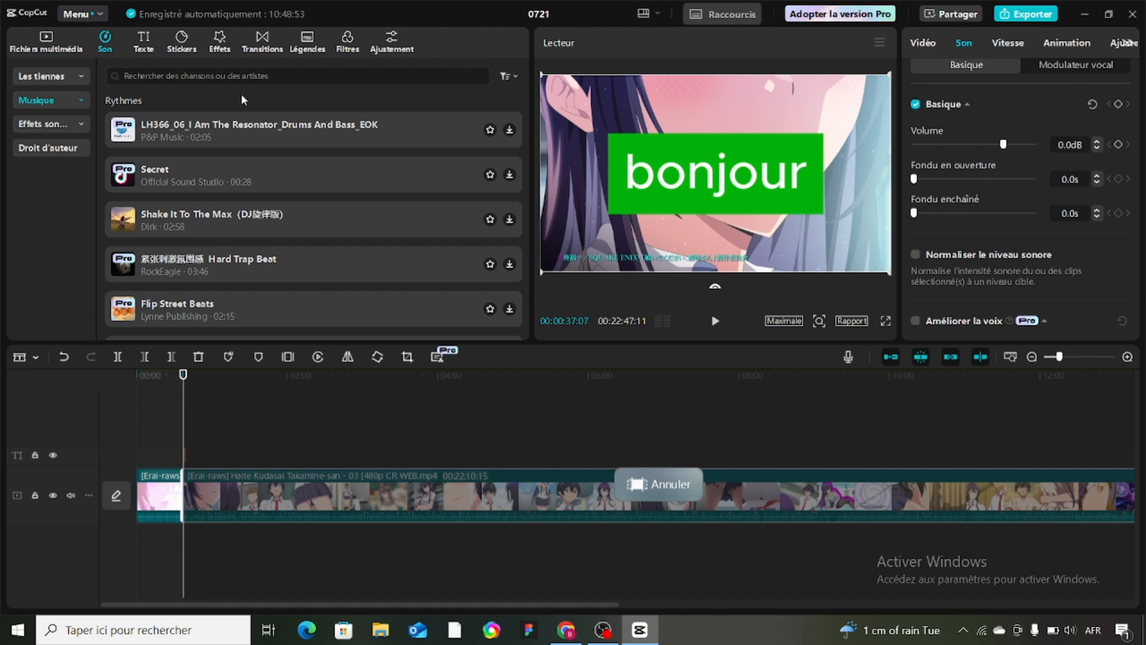
Preview the thin blue arrow sticker from the trending stickers over the video and return the playhead to the timeline's start.
left_click(188, 45)
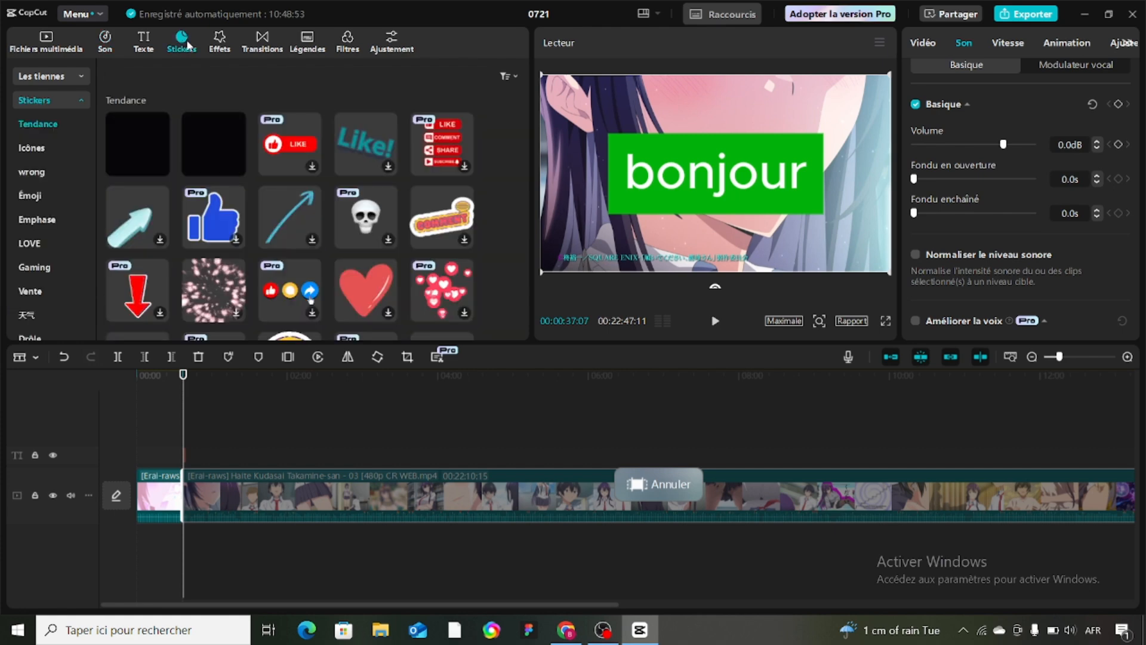
left_click(307, 216)
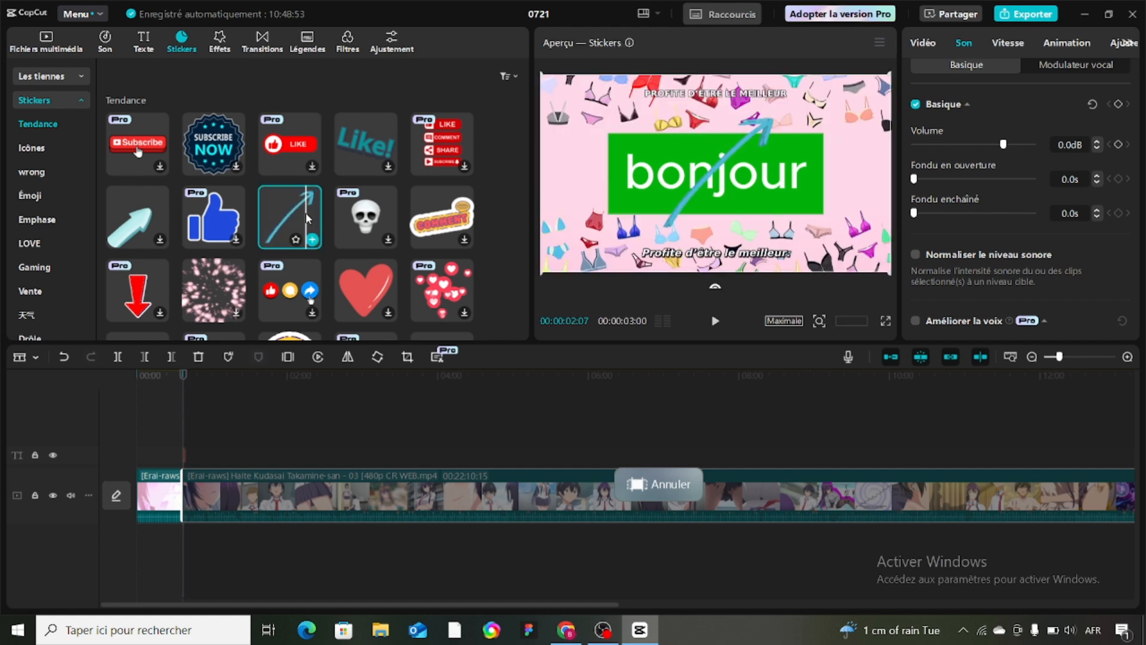
left_click(139, 455)
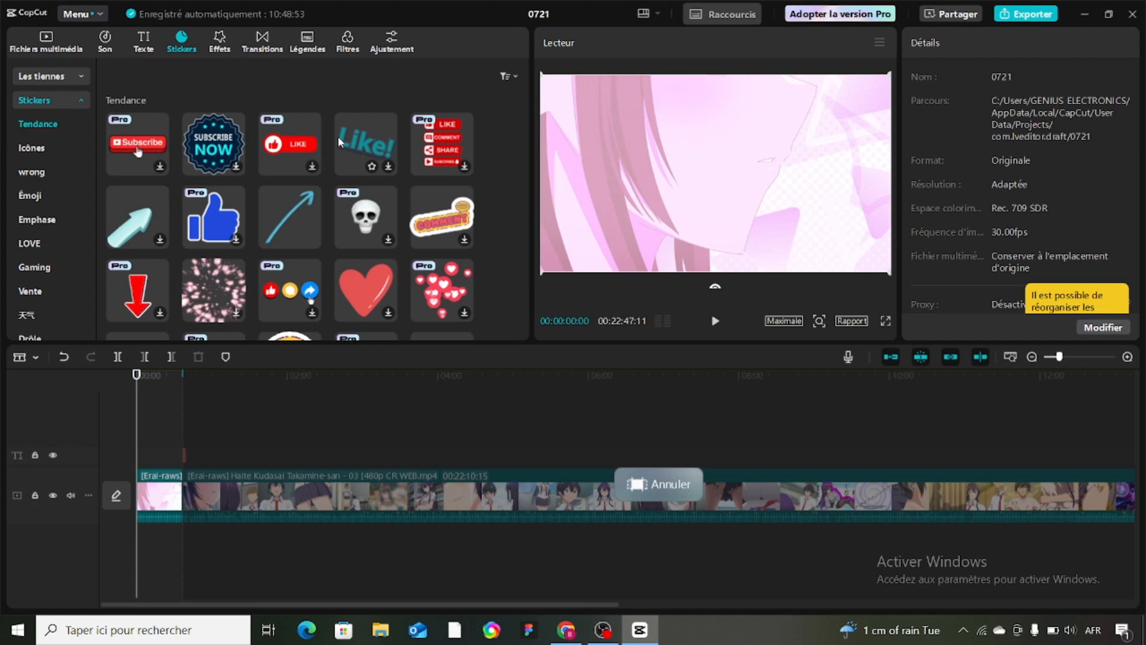
Preview the "Balan...ebond" trending video effect on the video and collapse the video effects category list.
left_click(221, 43)
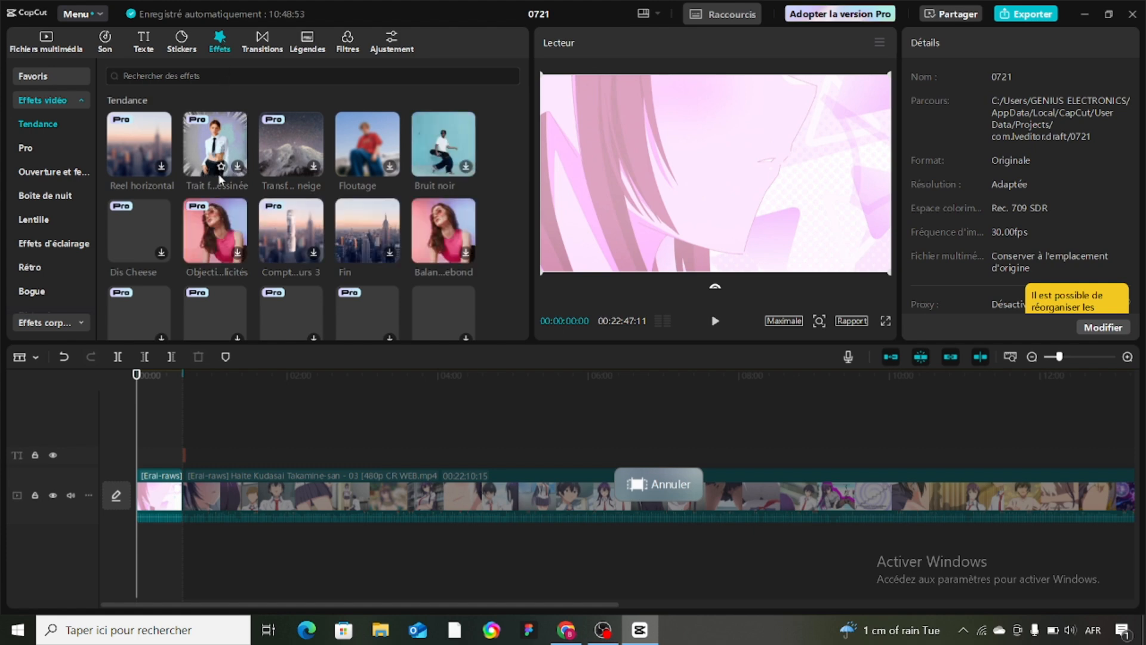
left_click(445, 227)
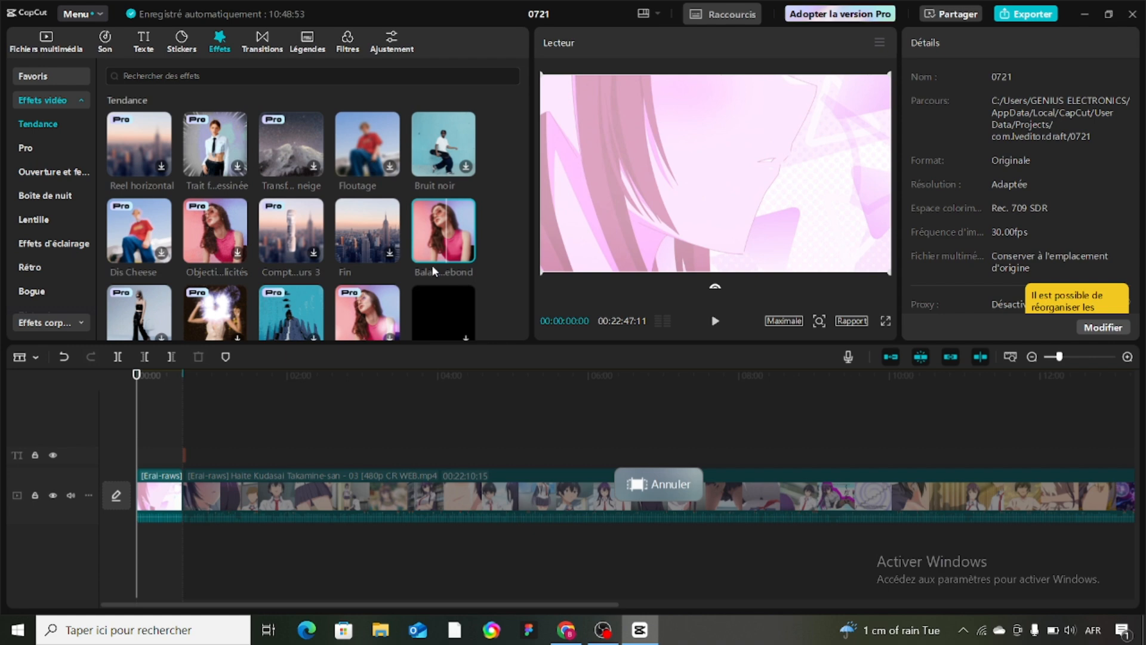
mouse_move(449, 249)
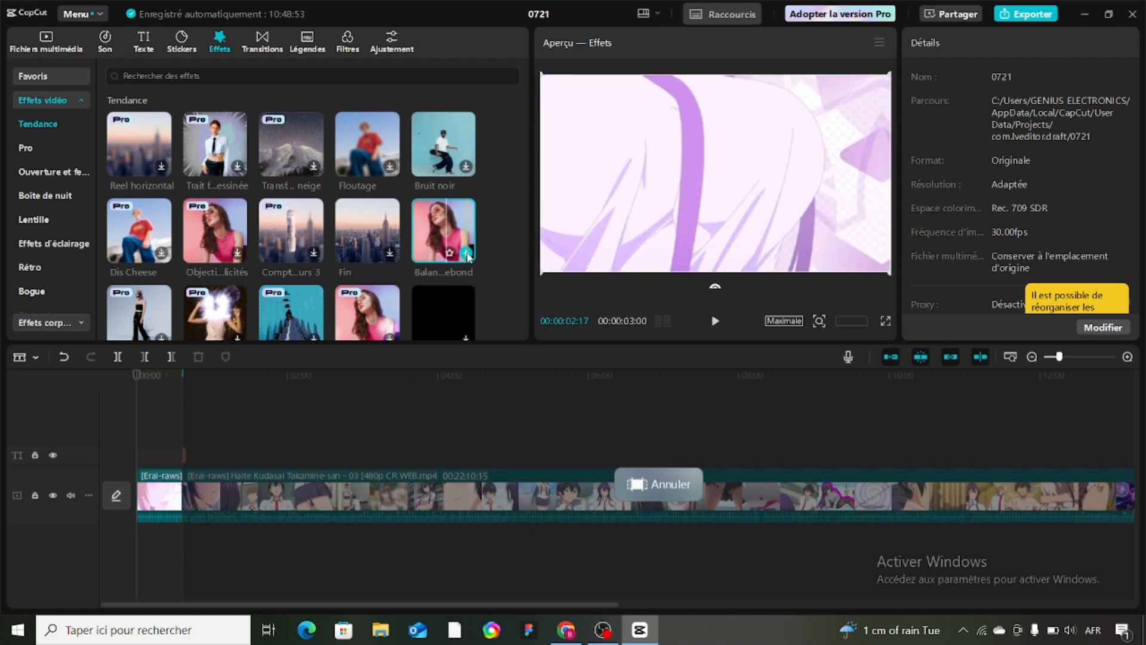
left_click(685, 379)
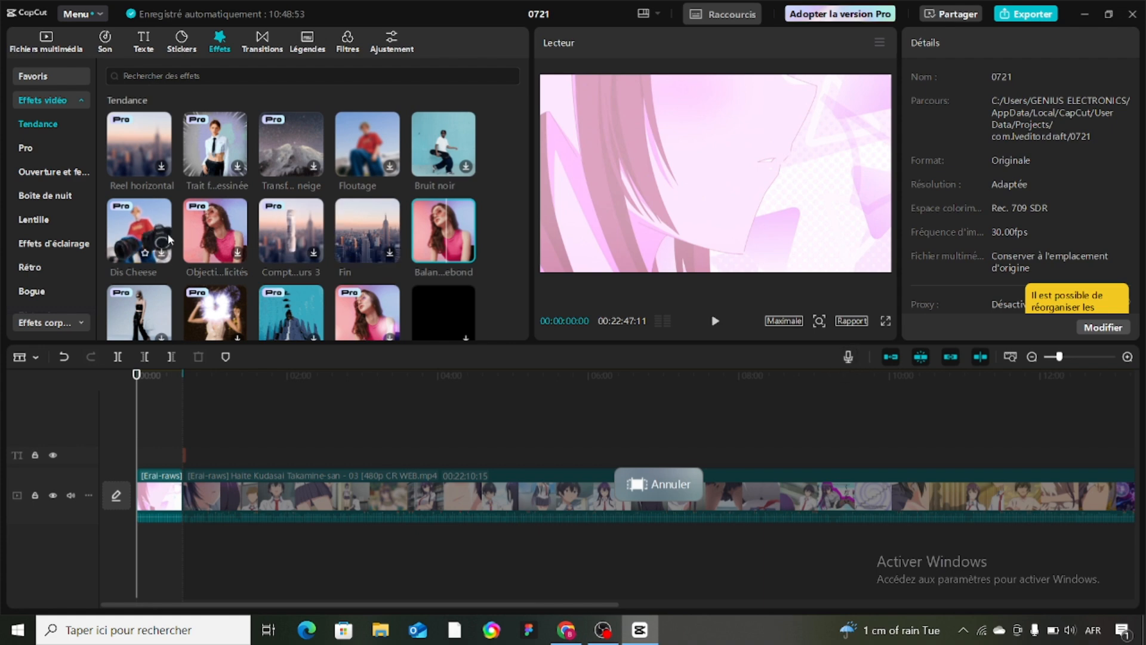
left_click(78, 103)
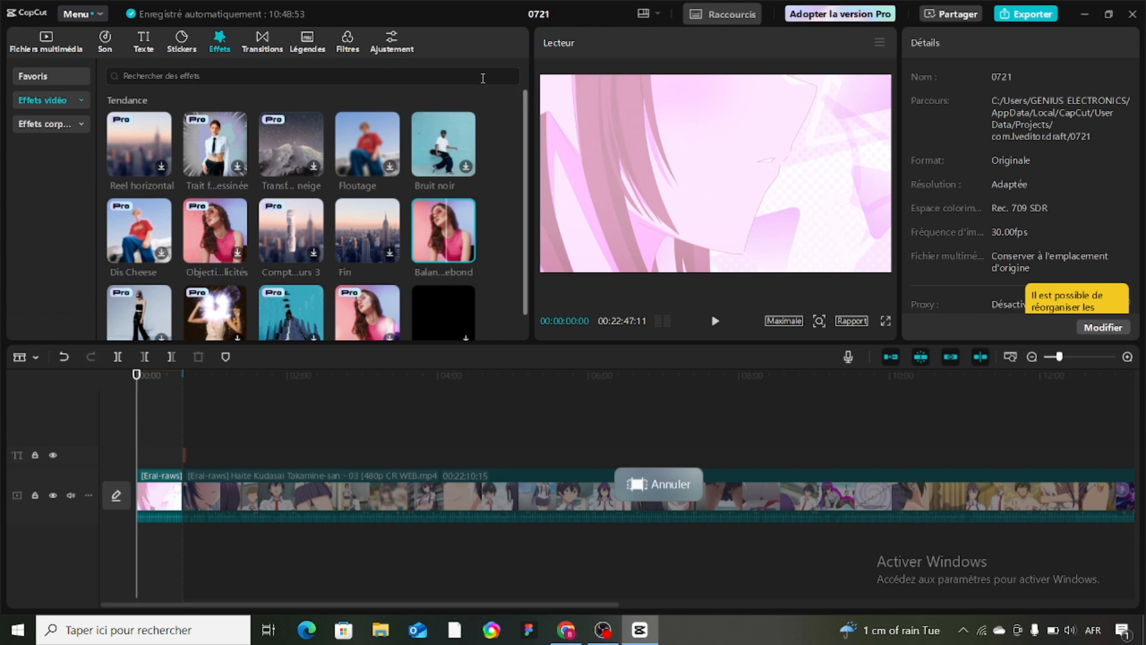
Add a custom adjustment (Ajustement personnalisé) to the timeline at the start of the video.
left_click(390, 40)
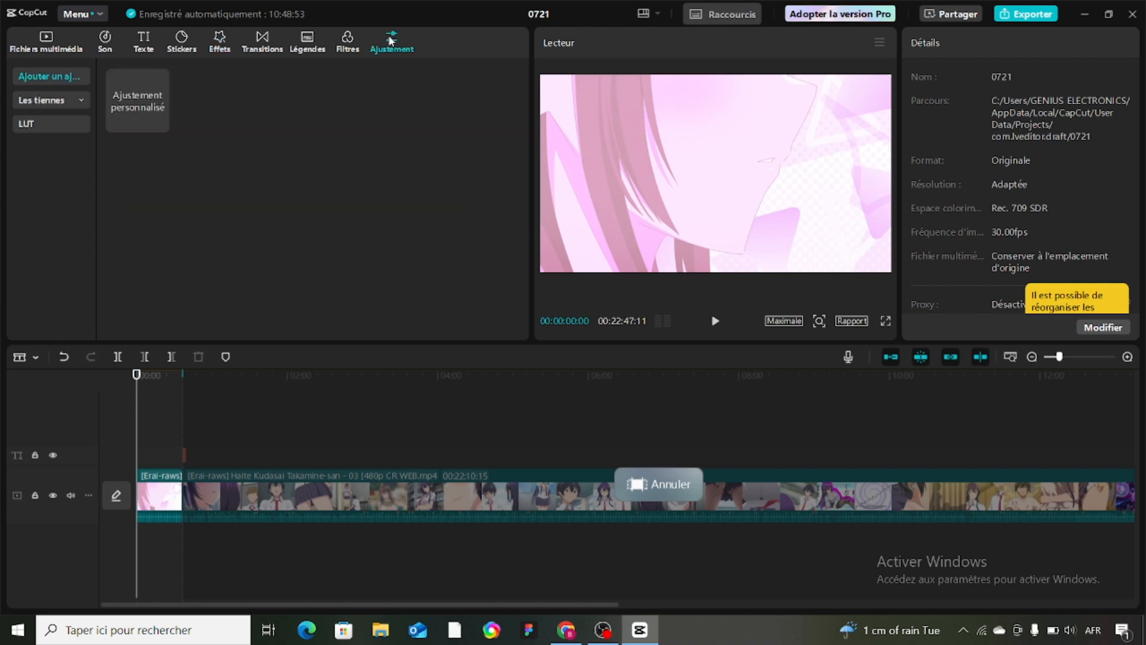
left_click(159, 124)
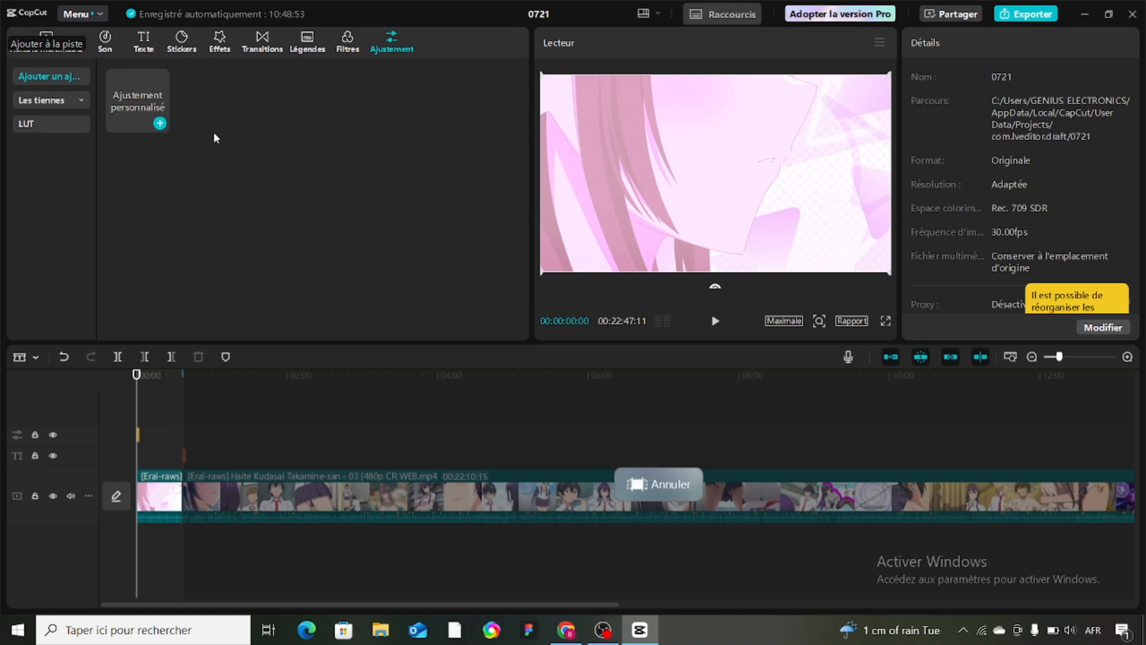
Browse the available filters in the Pro, Vie and Paysage categories.
left_click(352, 50)
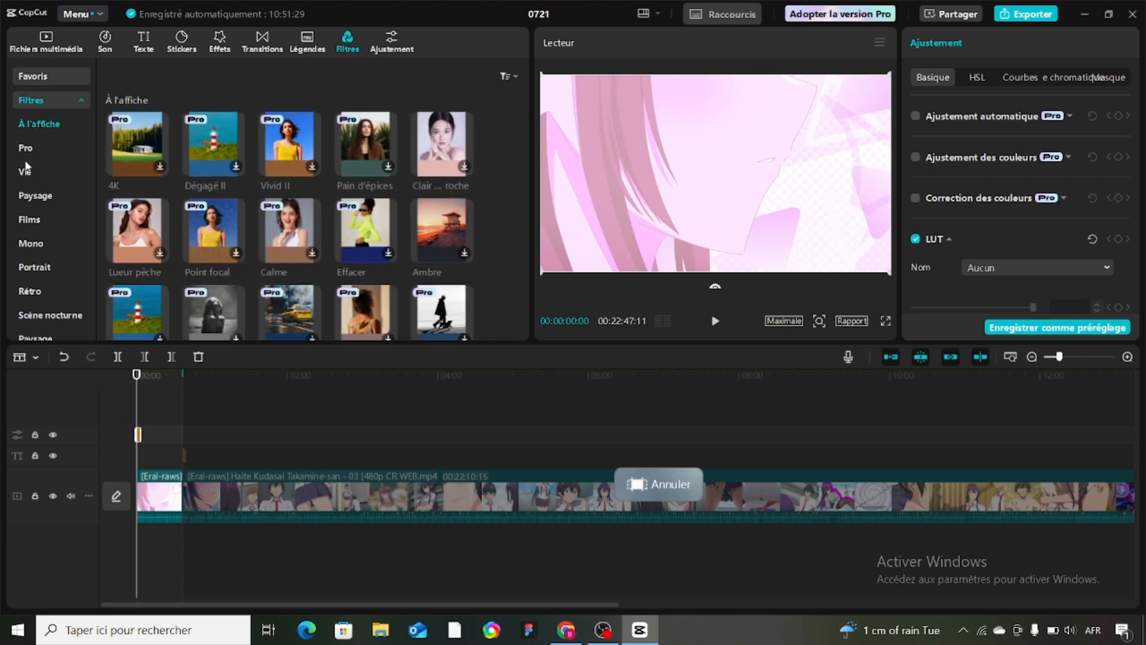
left_click(23, 150)
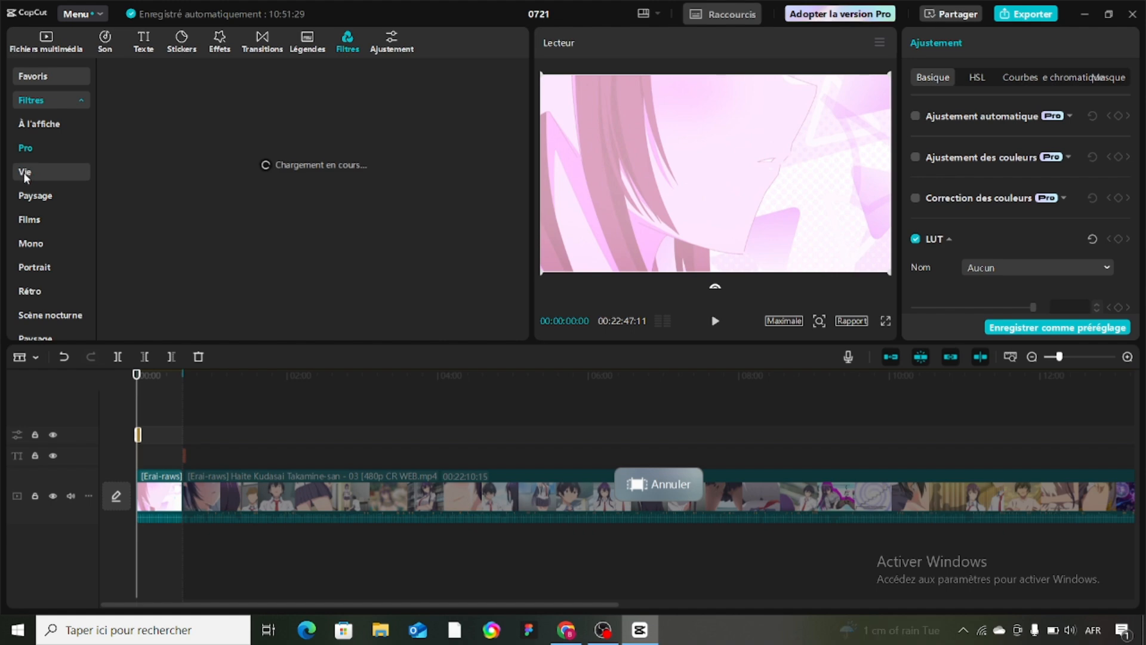
left_click(24, 174)
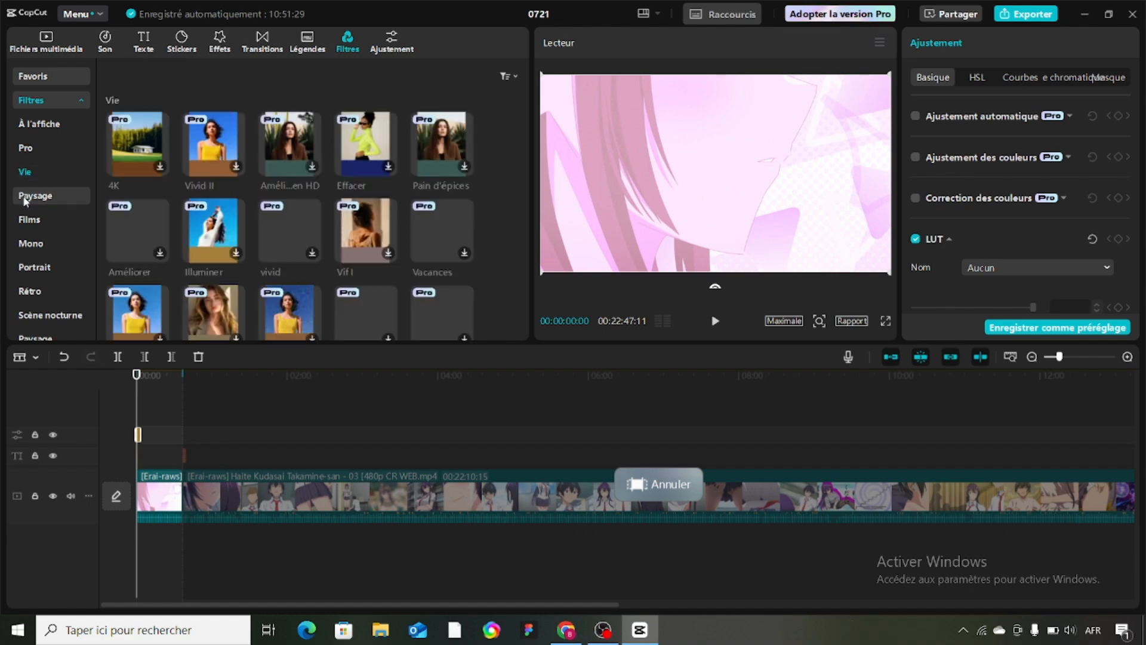
left_click(26, 198)
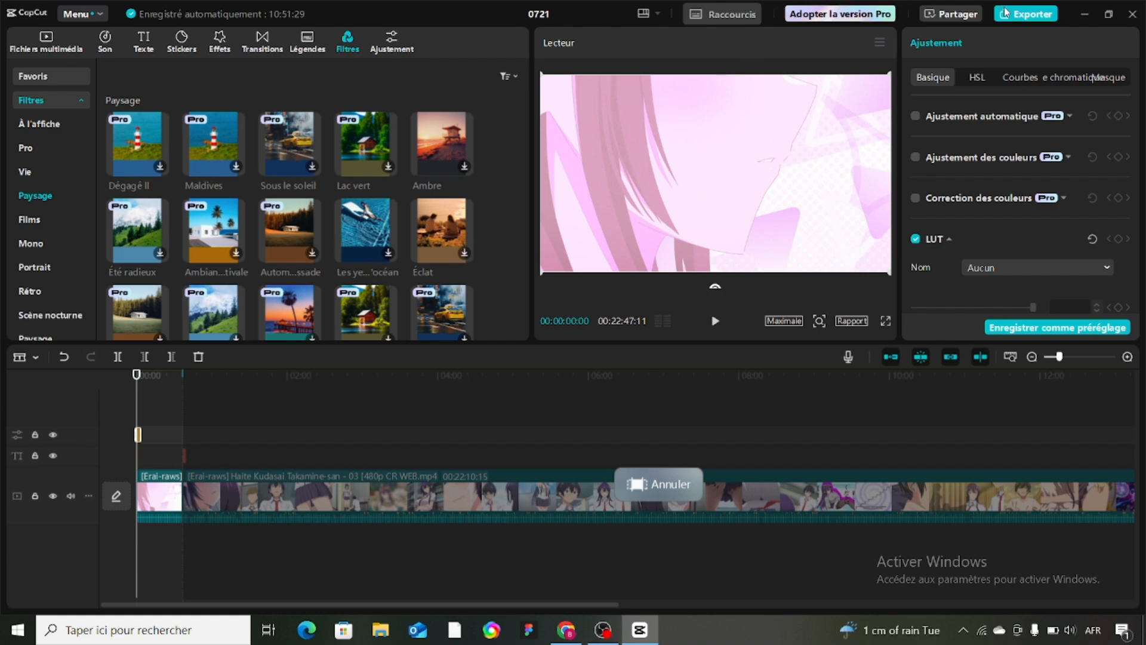
Open the project's export settings and view the export folder selection, closing it without choosing another folder.
left_click(1005, 13)
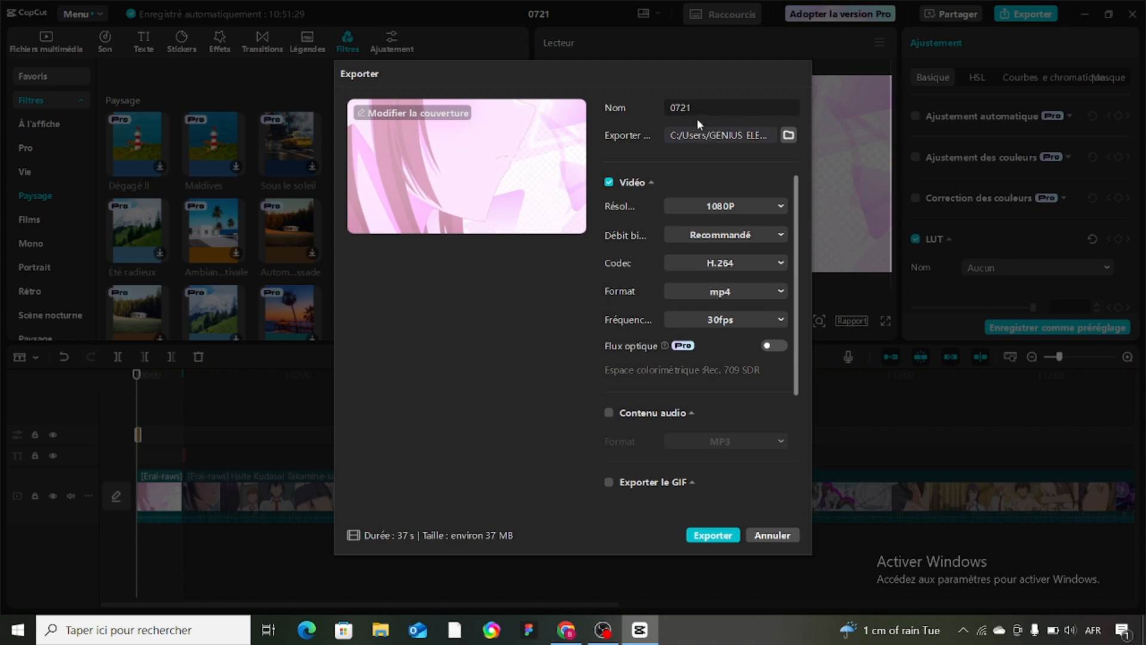
left_click(789, 136)
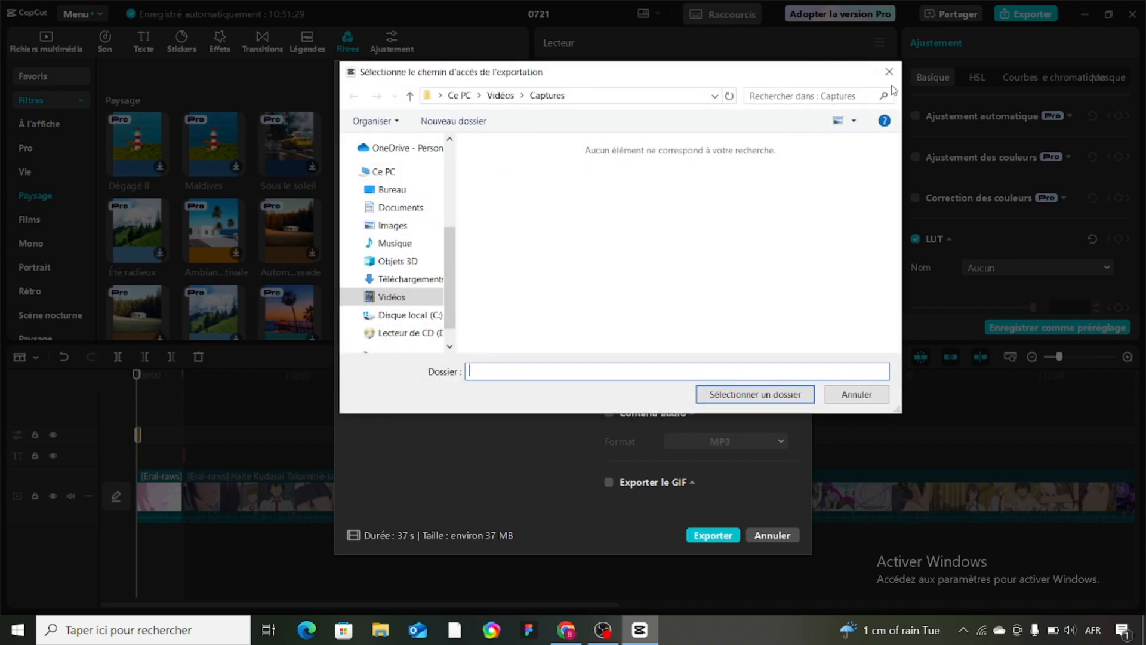
left_click(889, 72)
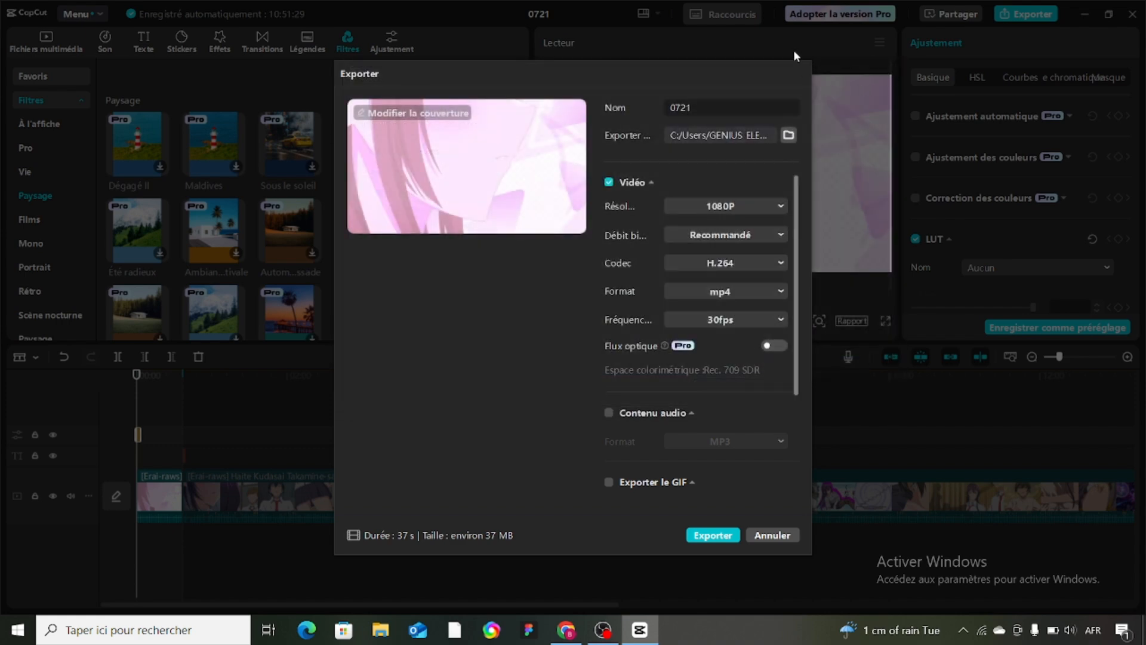